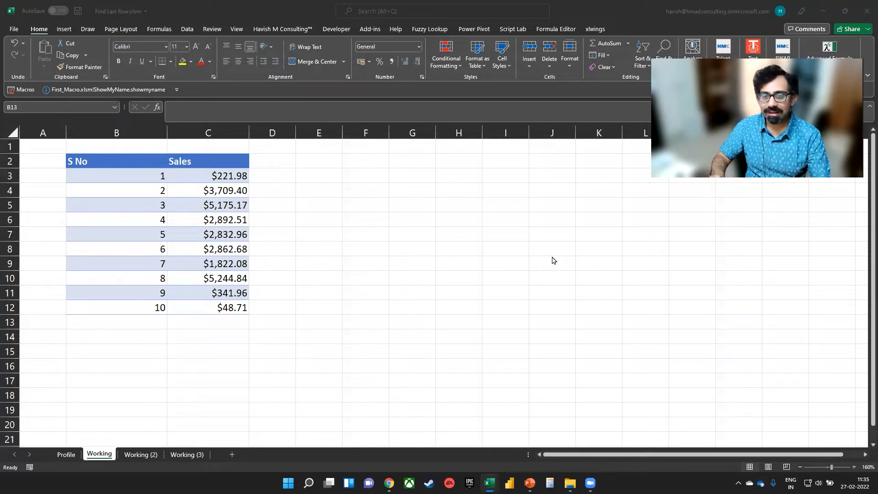
Try a SUM formula over the Sales values C3:C12 in cell E3.
left_click(237, 191)
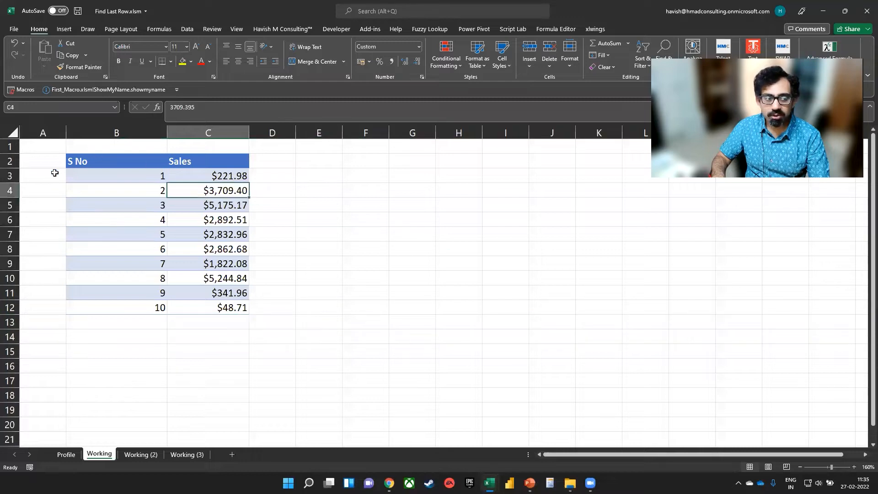
left_click(7, 176)
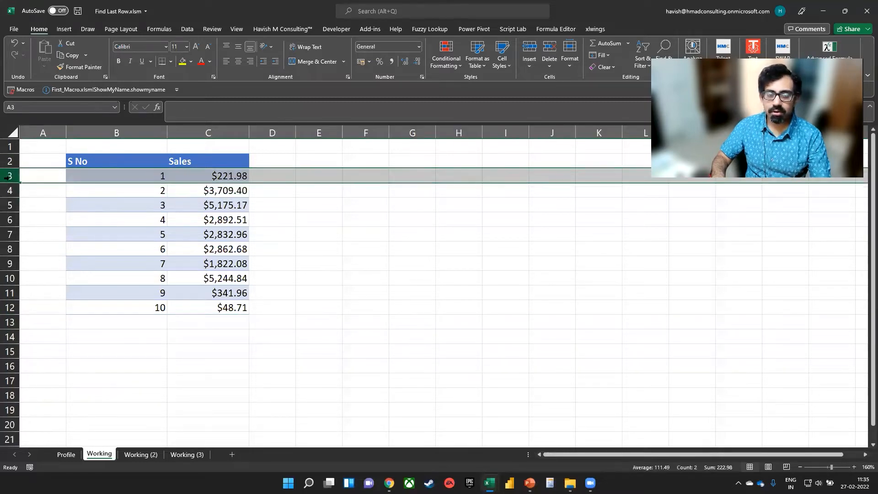
left_click(10, 308)
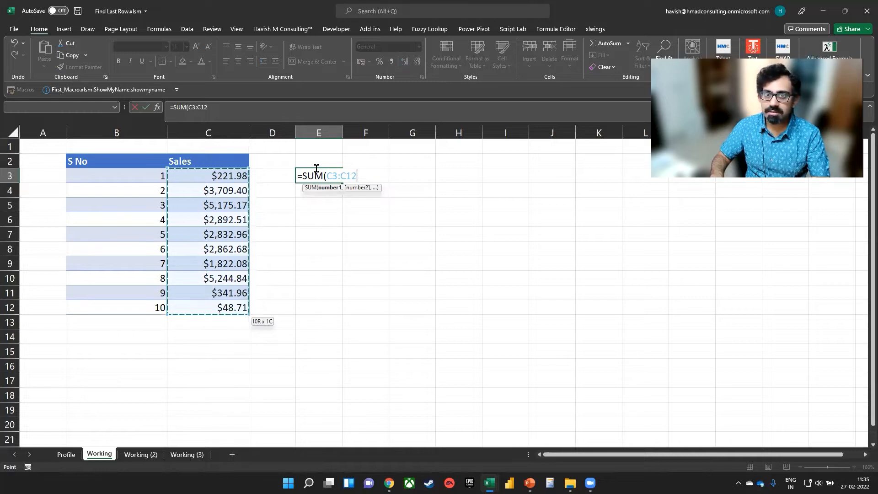
key("Escape")
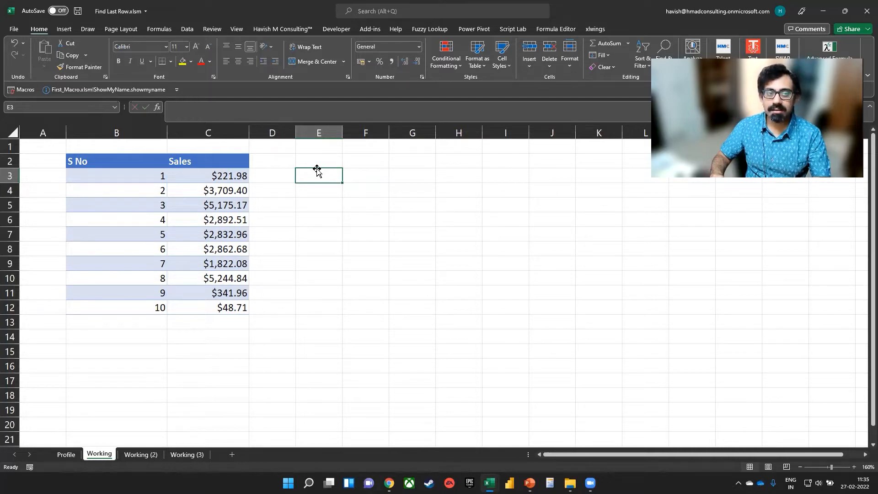
Examine the S No column on the Working sheet and the Customer Name and Sales columns on Working (2) and Working (3).
left_click(134, 133)
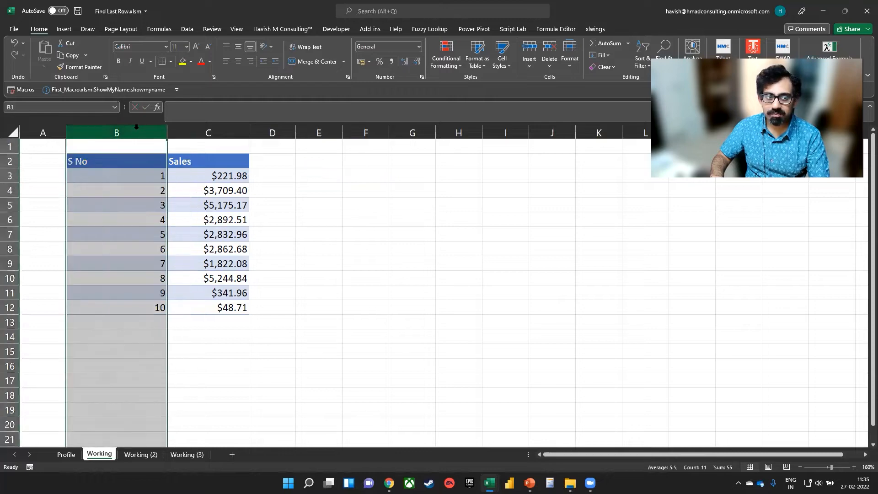
left_click(145, 456)
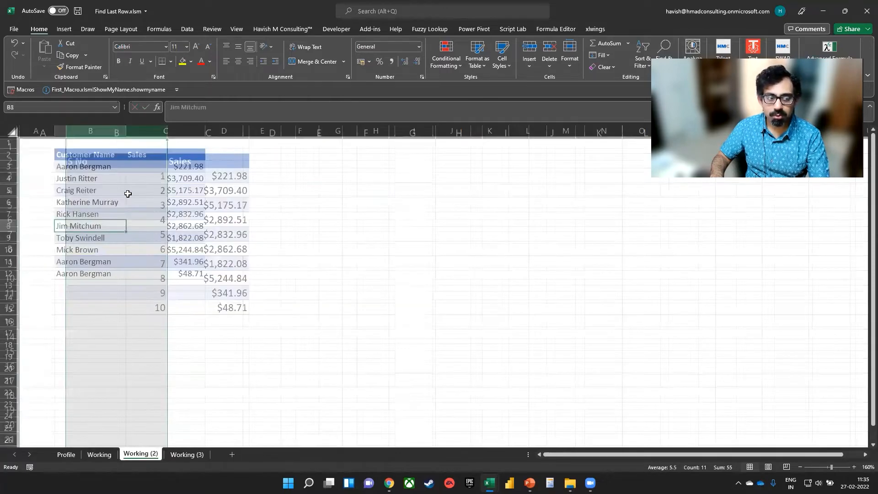
left_click(107, 131)
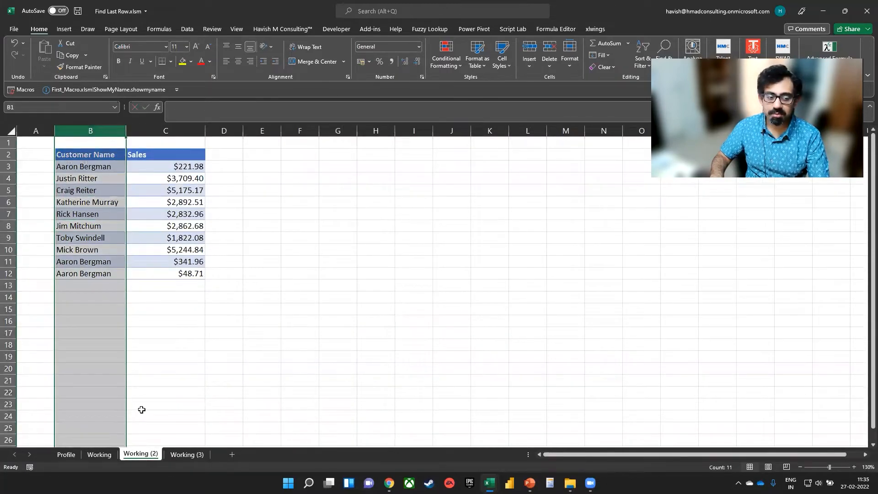
left_click(199, 457)
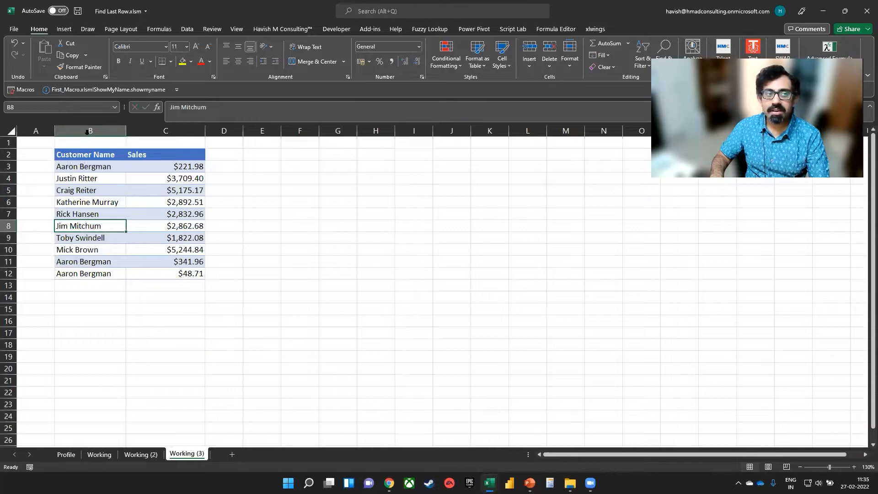
left_click_drag(86, 131, 155, 129)
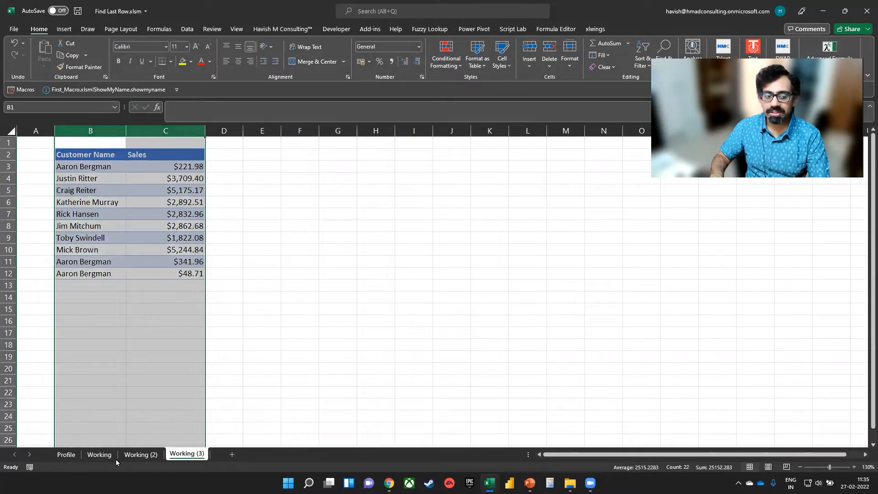
Enter the formula =MATCH(10000000, B:B, 1) in cell E3 of the Working sheet.
left_click(99, 454)
left_click(330, 173)
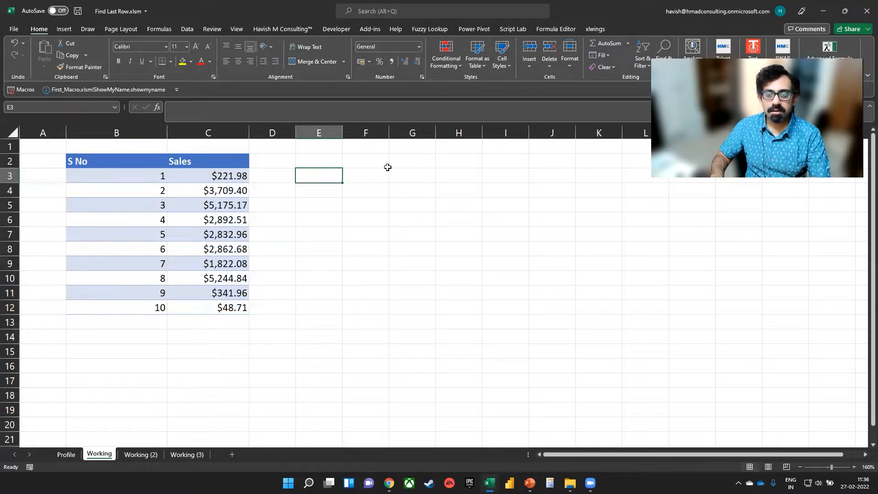
type("=match")
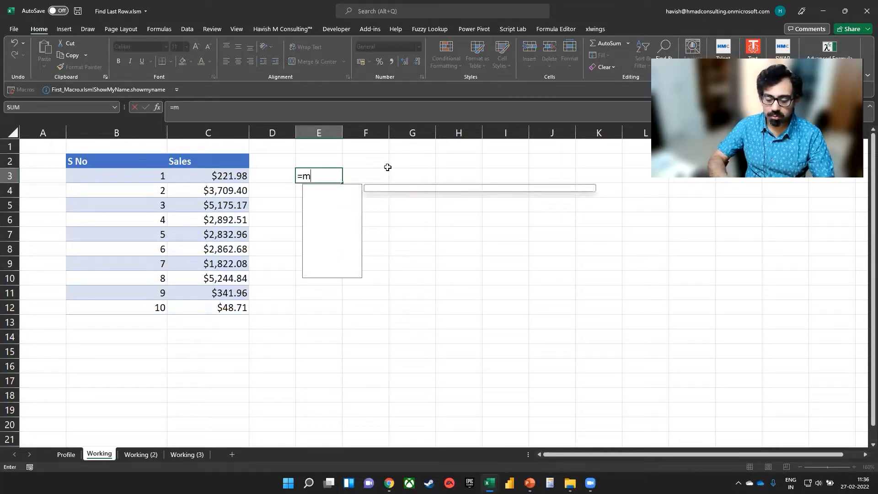
key("Tab")
type("10000000")
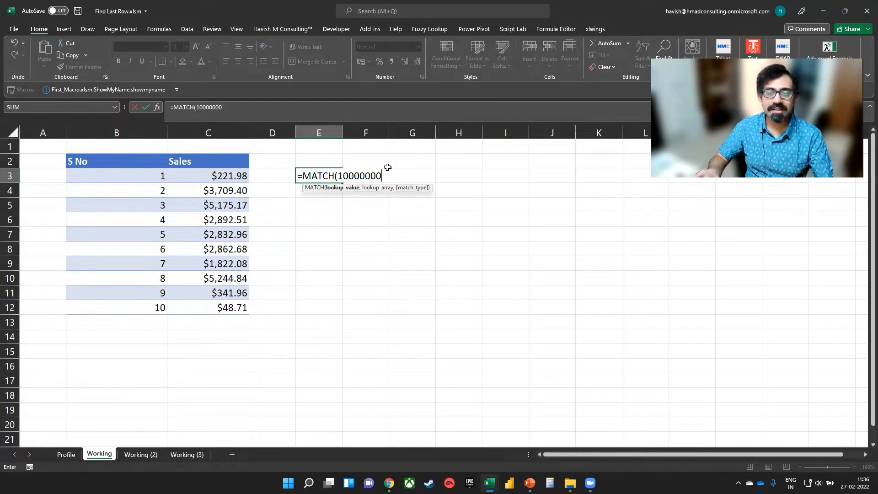
type(",")
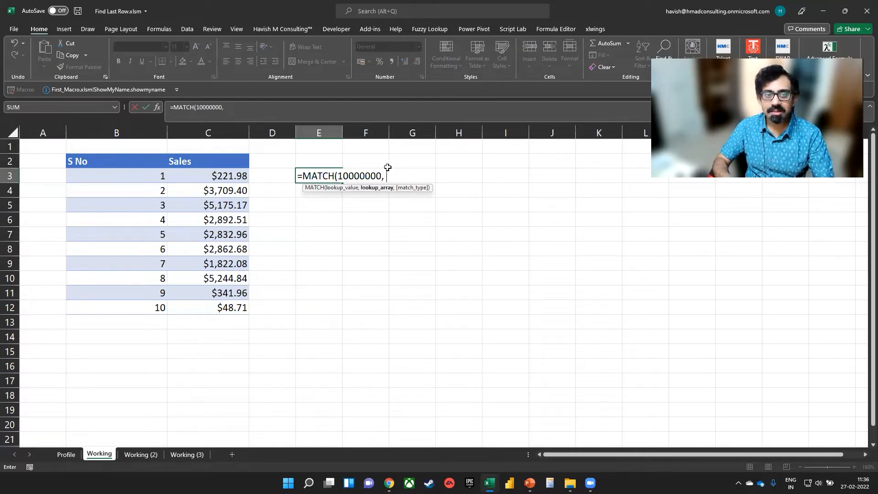
left_click(135, 133)
type(", B:B,")
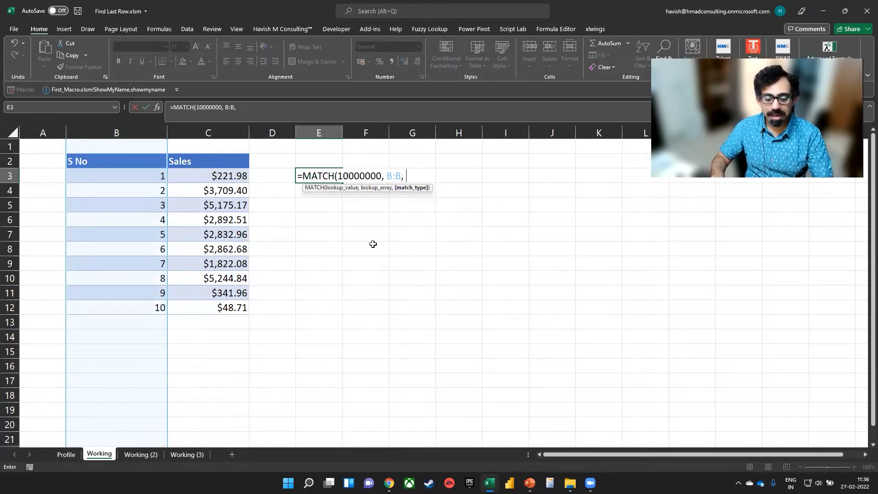
type("1")
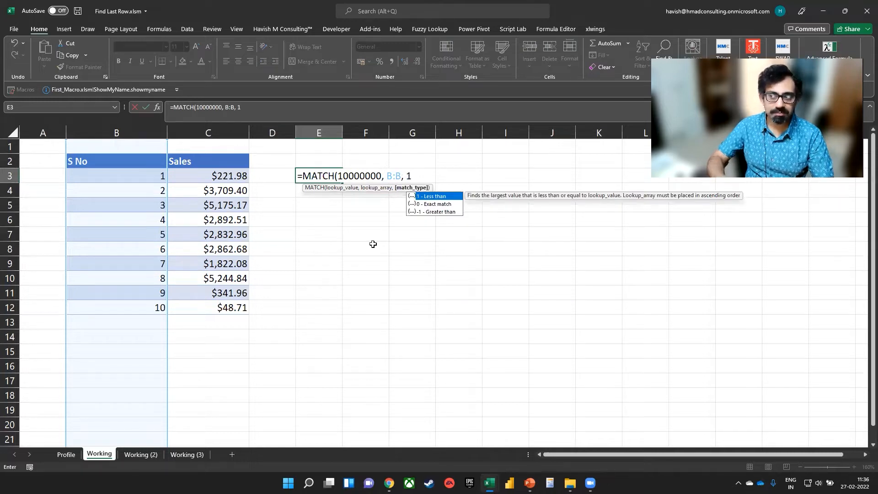
type(")")
key("Return")
key("Up")
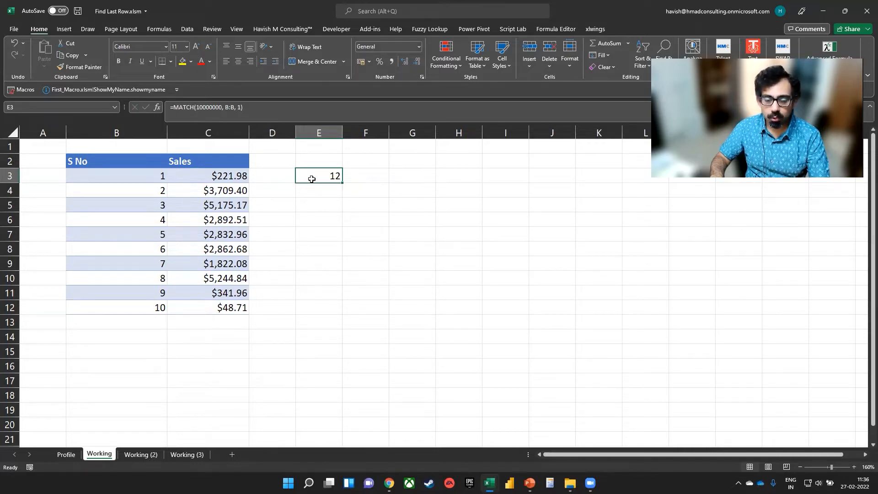
Test the last-row formula by entering 11 in B14, 12 in B17 and 23 in B18, and check cell E3.
left_click(118, 309)
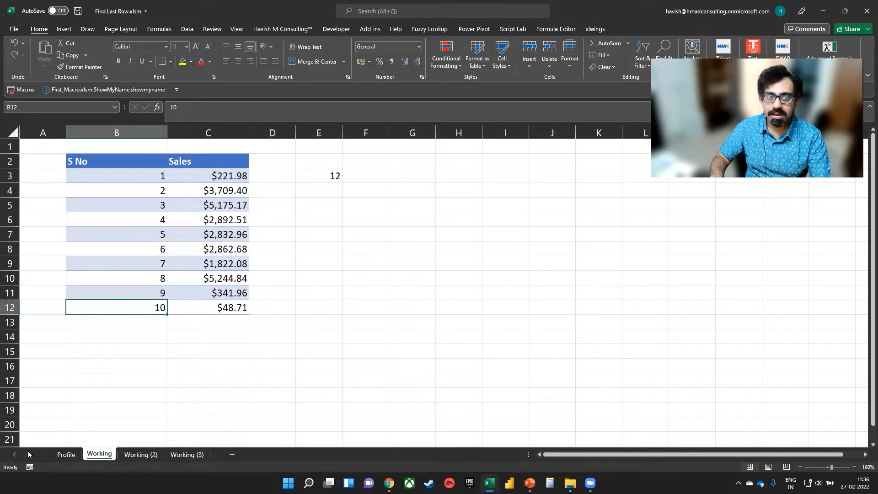
left_click(138, 336)
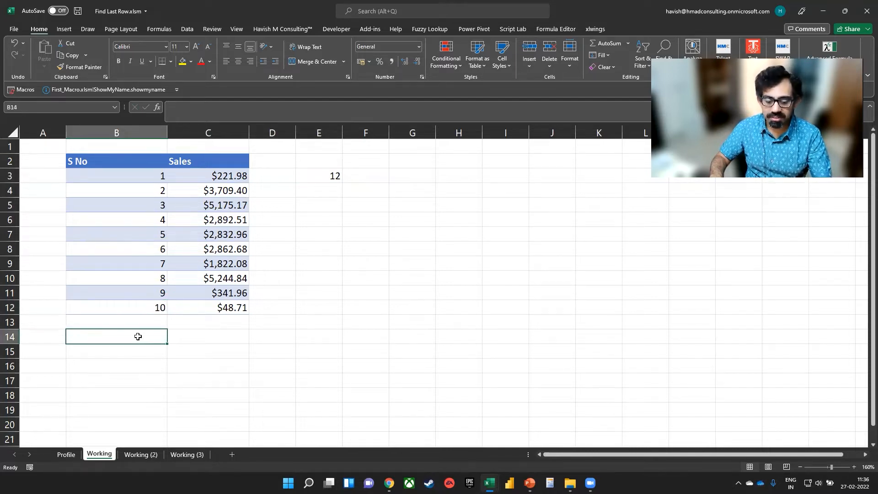
type("11")
key("Return")
key("Return")
key("Return")
type("12")
key("Return")
type("23")
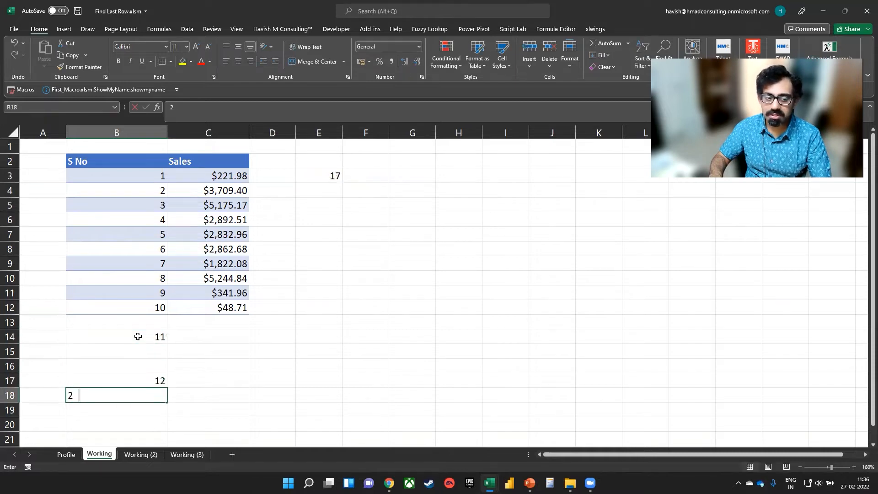
key("Return")
left_click(324, 161)
left_click(321, 177)
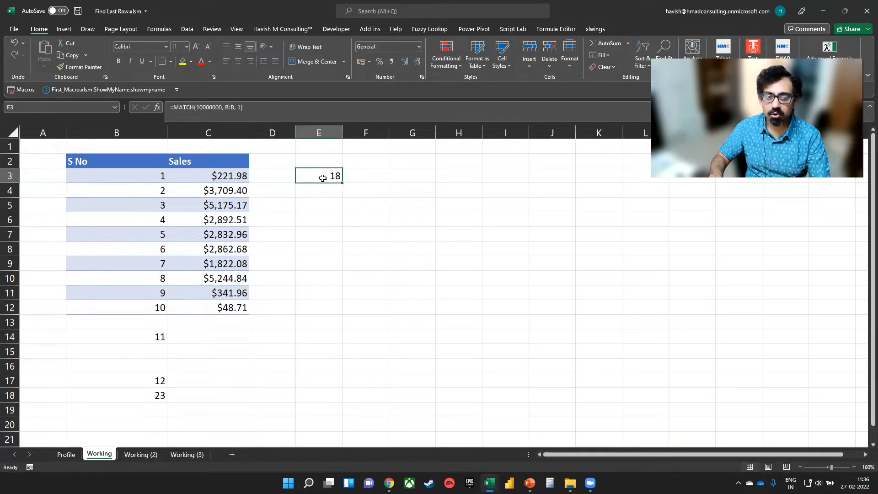
Clear the test entries below the table in cells B14 to B18.
left_click_drag(121, 351, 124, 396)
key("Delete")
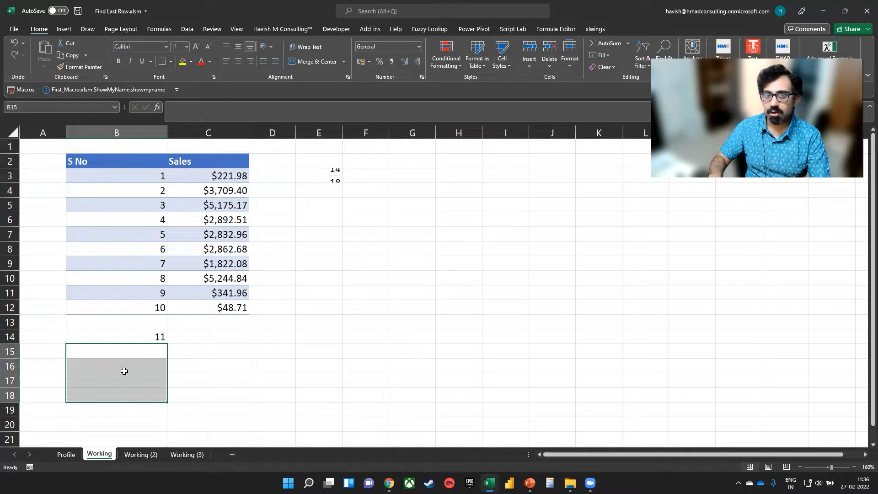
left_click(143, 333)
key("Delete")
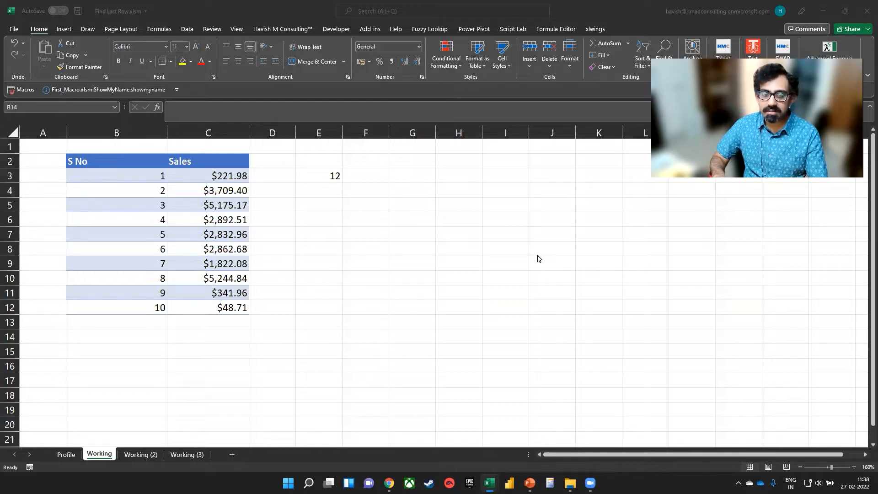
Review the MATCH formula in cell E3 and copy its text.
left_click(329, 175)
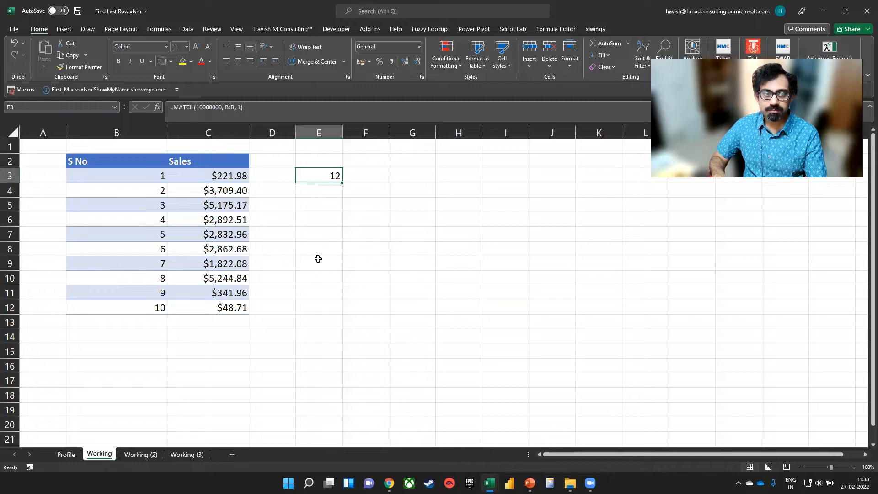
key("F2")
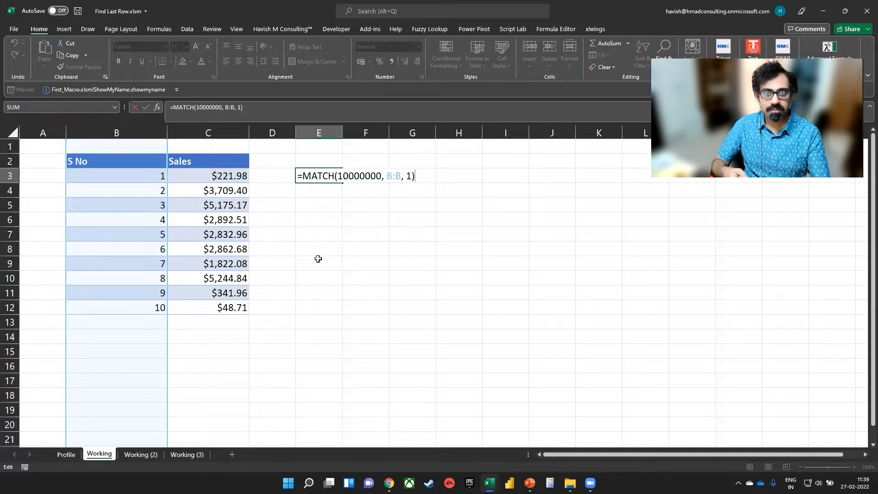
key("Escape")
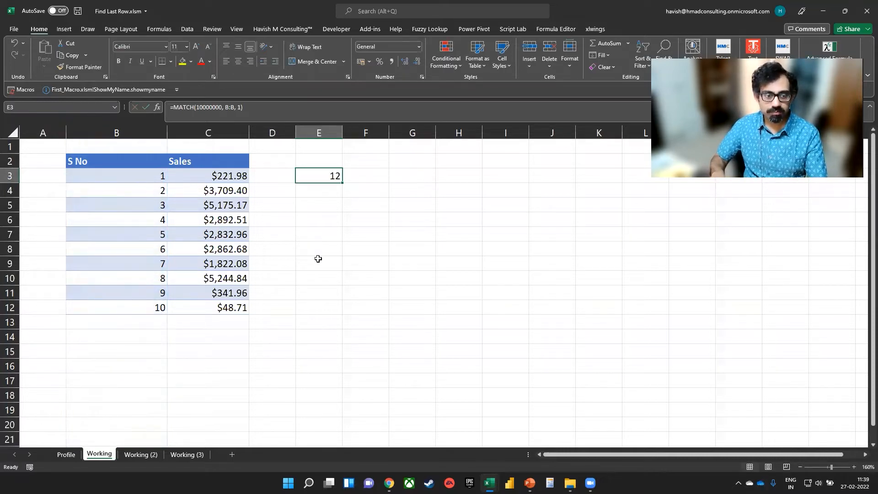
key("Down")
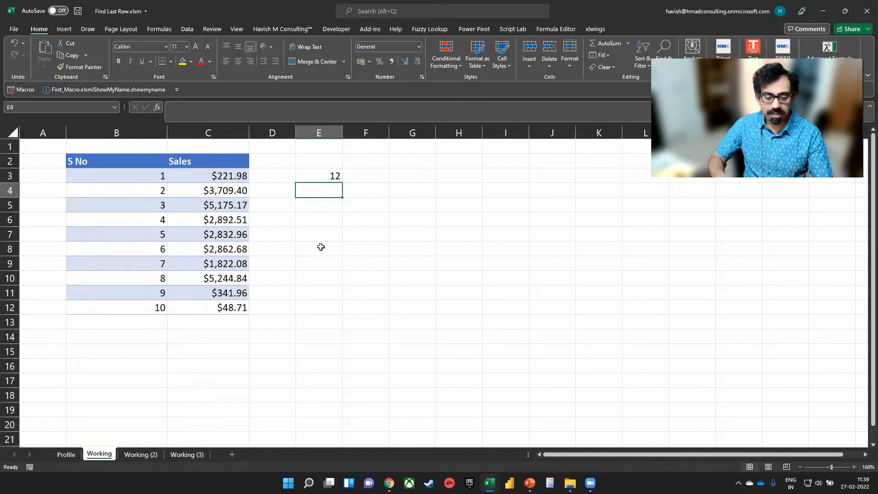
key("Up")
key("F2")
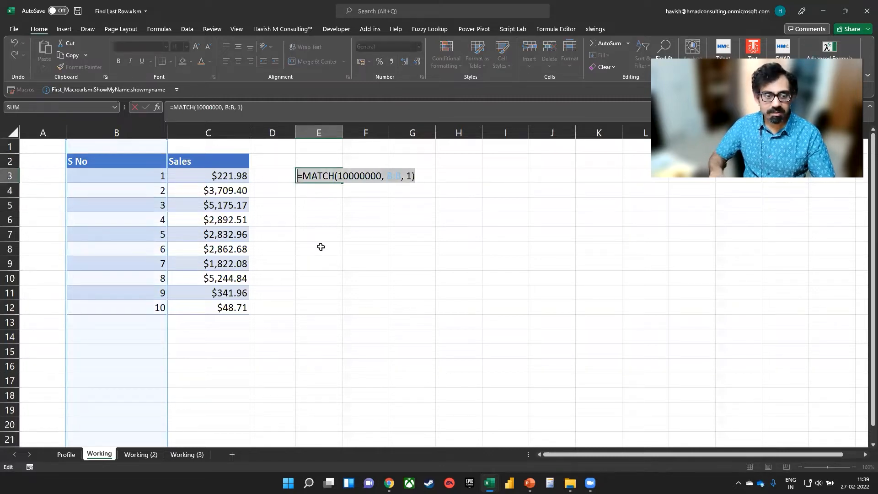
key("Return")
Start a LAMBDA formula in cell E4 with the parameter my_column and MATCH(10000000, B:B, 1) as its calculation.
type("=LAMBDA(")
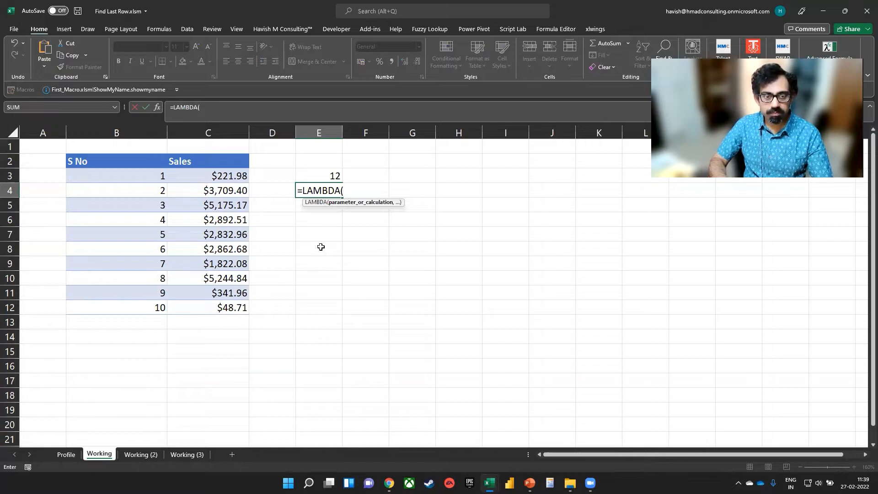
type("column")
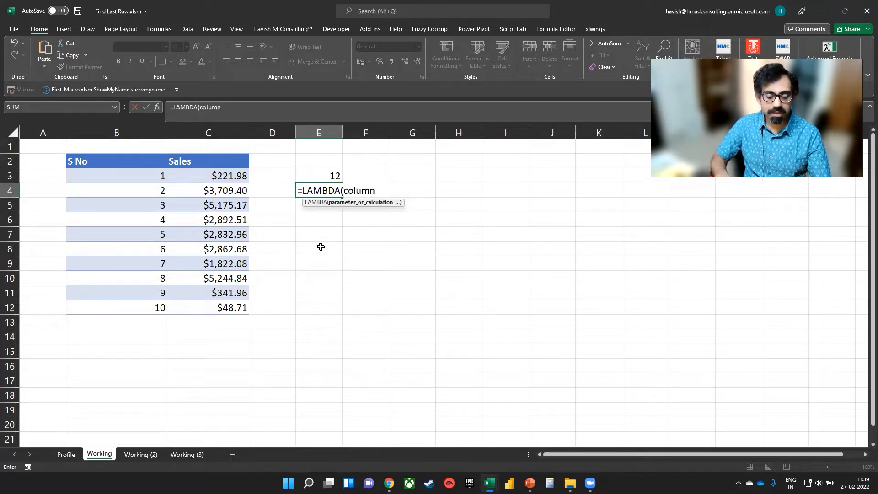
key("F2")
key("Left")
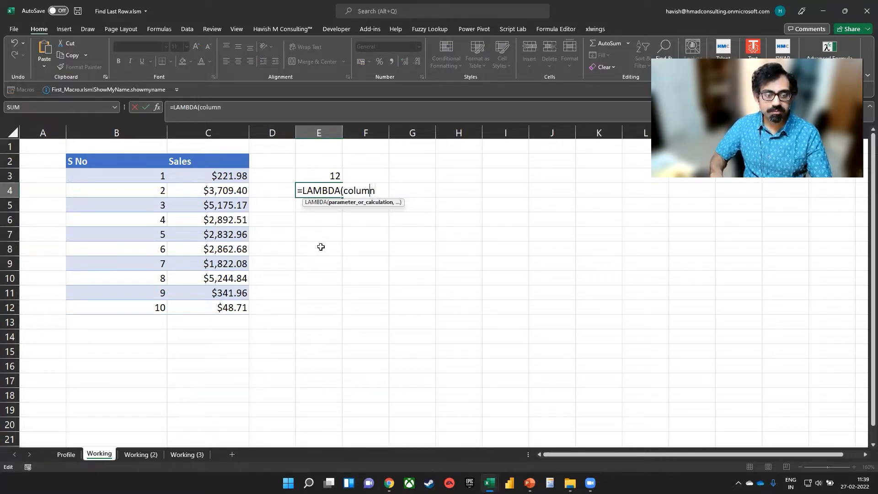
type("my_")
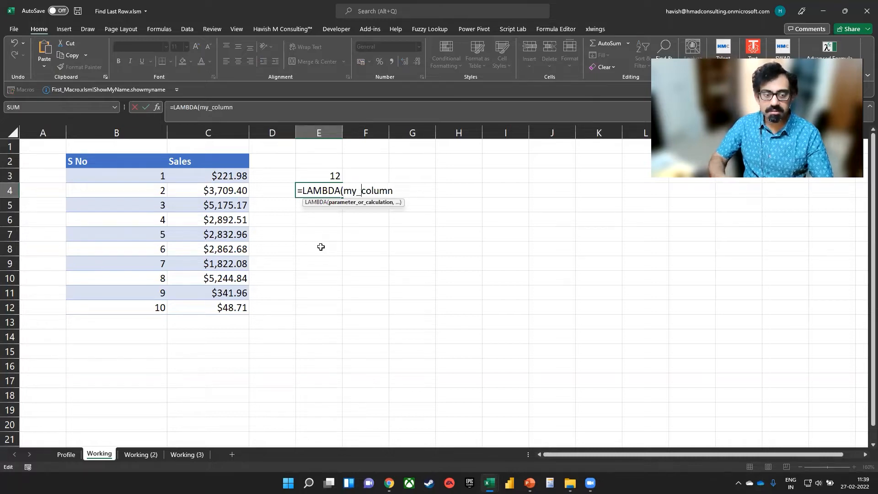
type(",")
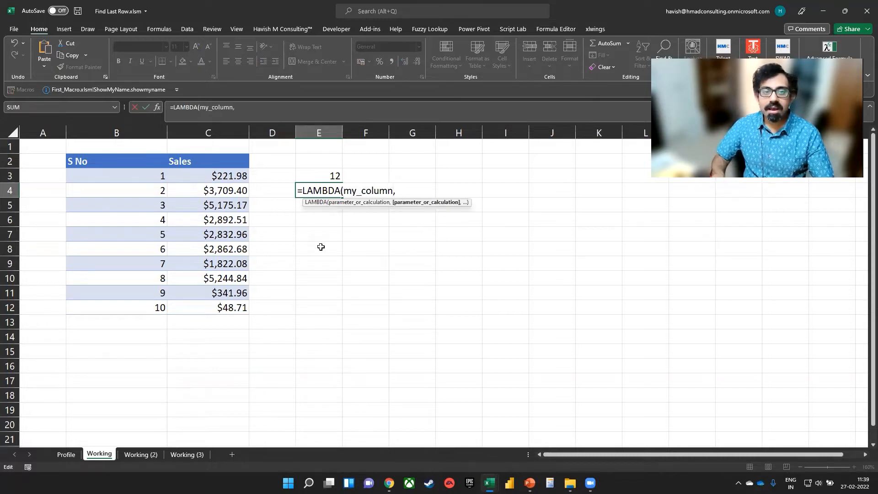
type("MATCH(10000000, B:B, 1)")
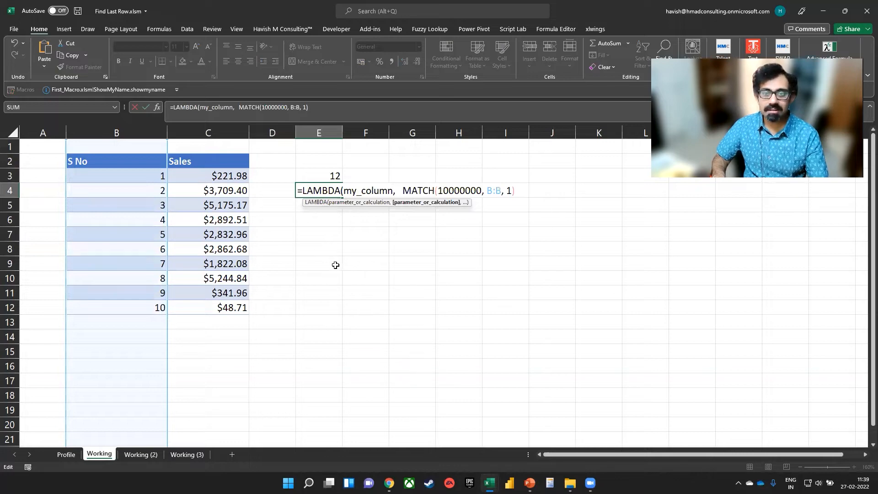
Replace the B:B reference inside the MATCH of the E4 LAMBDA formula with the parameter my_column.
left_click(501, 190)
key("BackSpace")
key("BackSpace")
key("BackSpace")
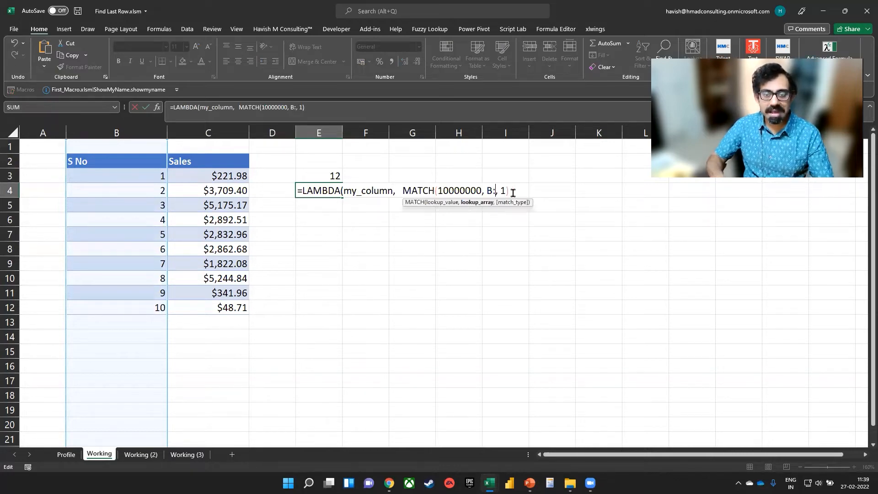
type("my_")
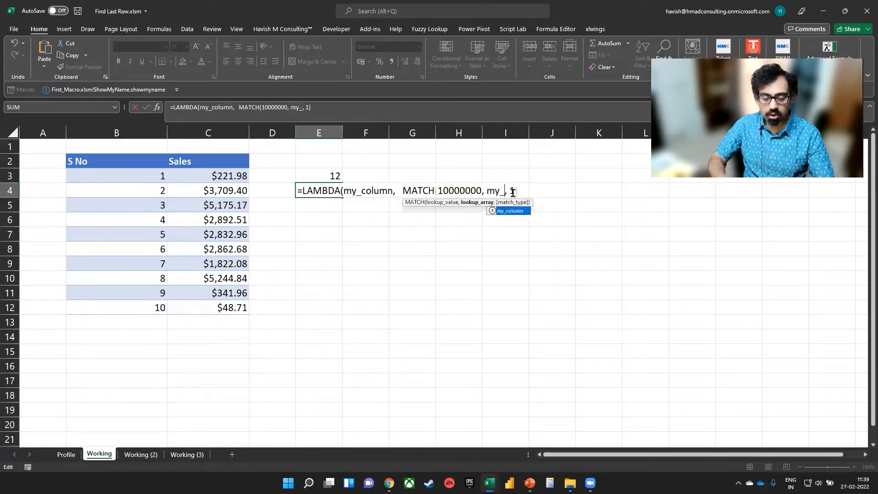
type("column,")
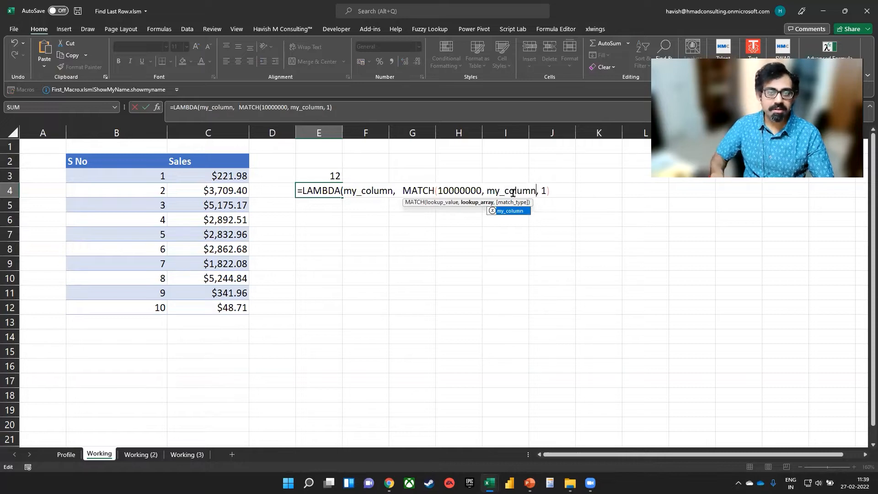
Close the LAMBDA formula in E4 and call it with column B:B as its argument.
key("End")
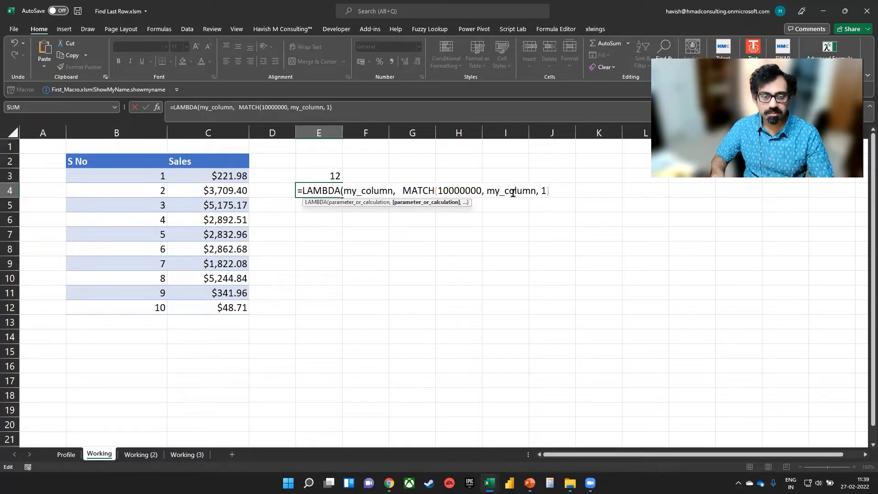
type(")")
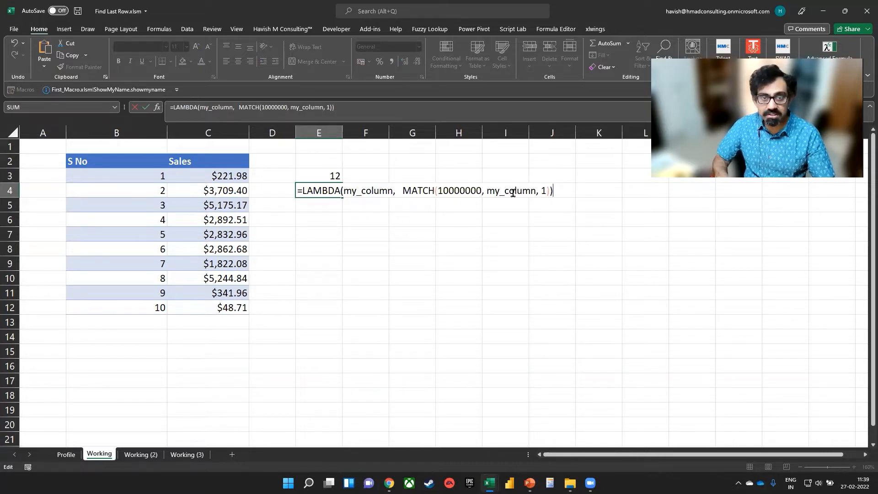
type("(")
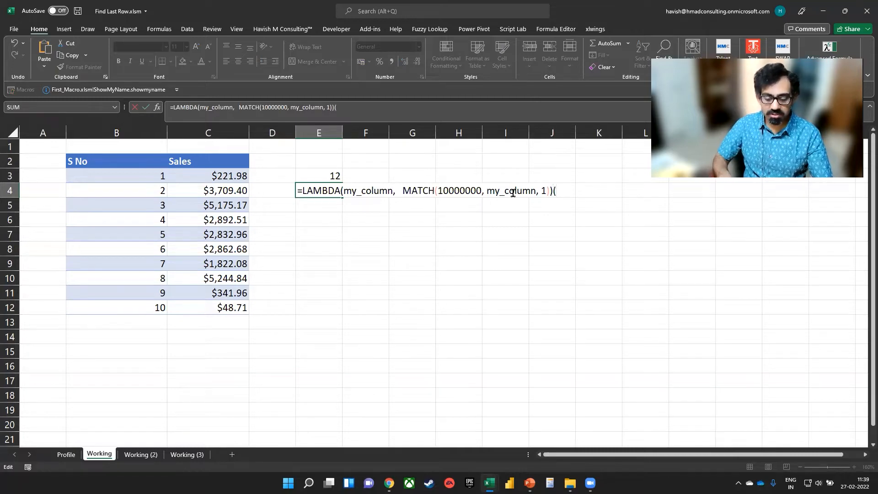
type("b:b")
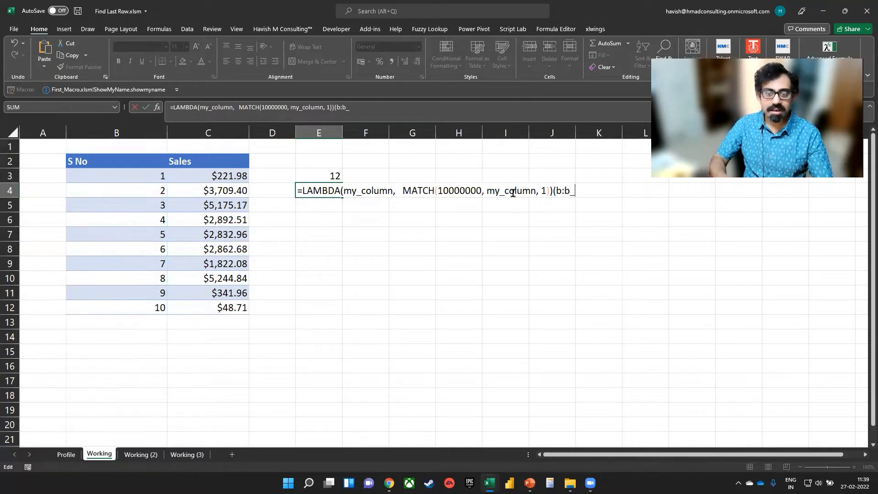
type(")")
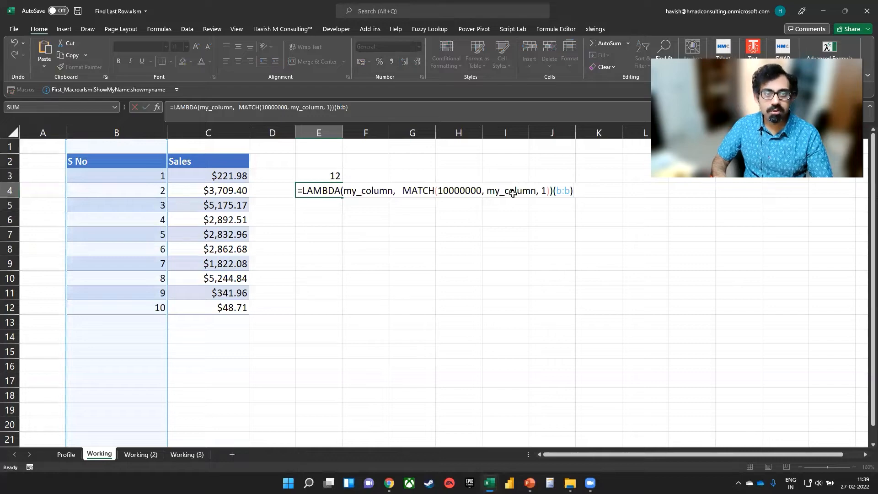
key("Return")
Remove the (B:B) call from the E4 formula and copy the LAMBDA text without its equals sign.
key("Up")
key("F2")
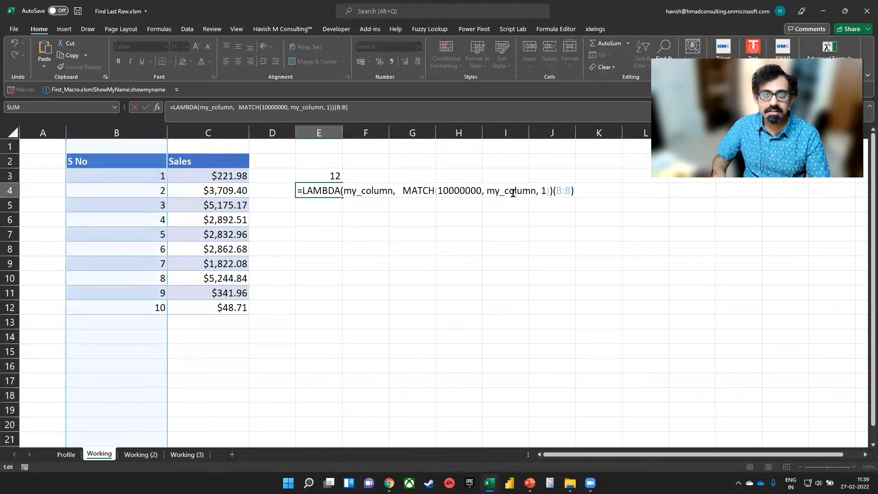
key("BackSpace")
key("BackSpace")
key("BackSpace")
key("BackSpace")
key("BackSpace")
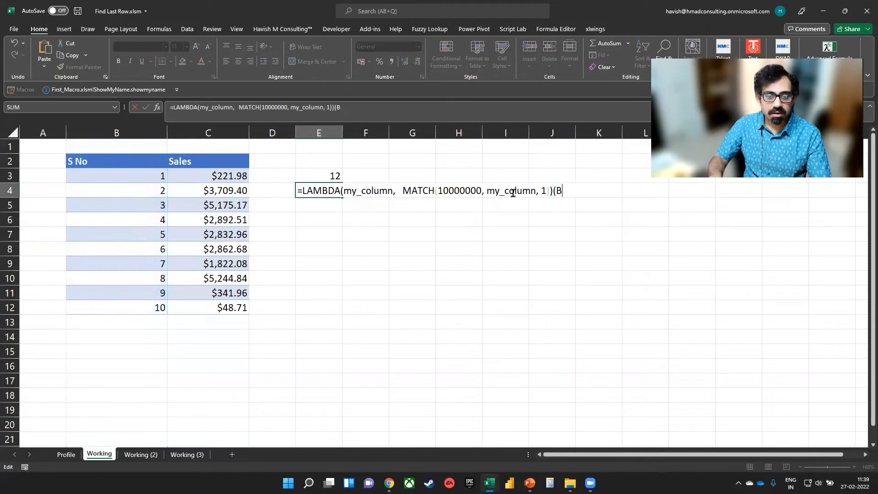
key("shift+Home")
key("ctrl+c")
key("shift+Right")
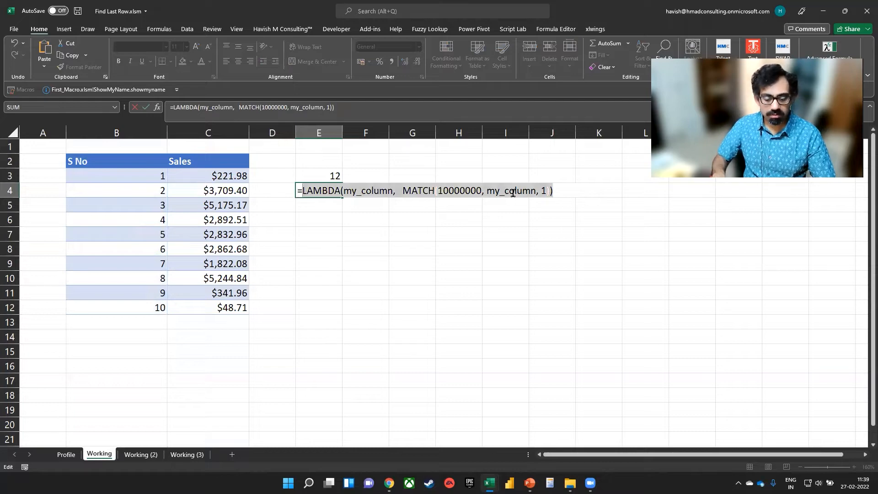
key("Return")
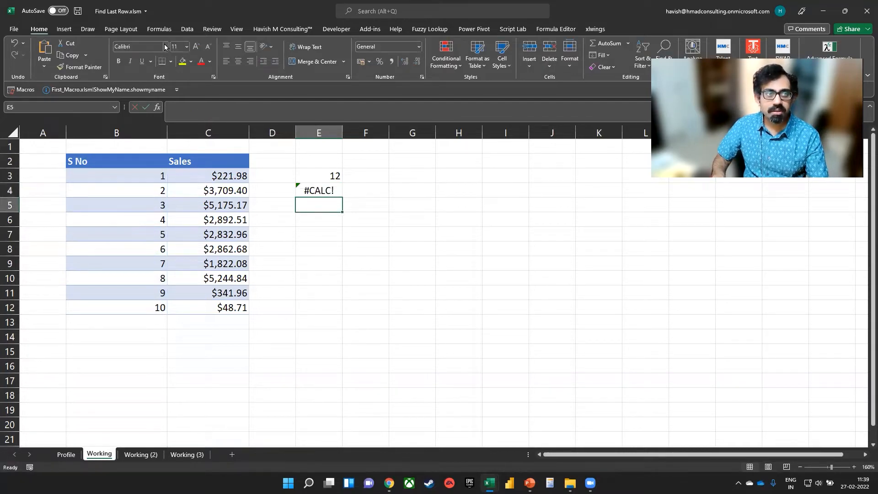
Delete the defined names Count_Errors and Select_Range from the workbook in the Name Manager.
left_click(166, 32)
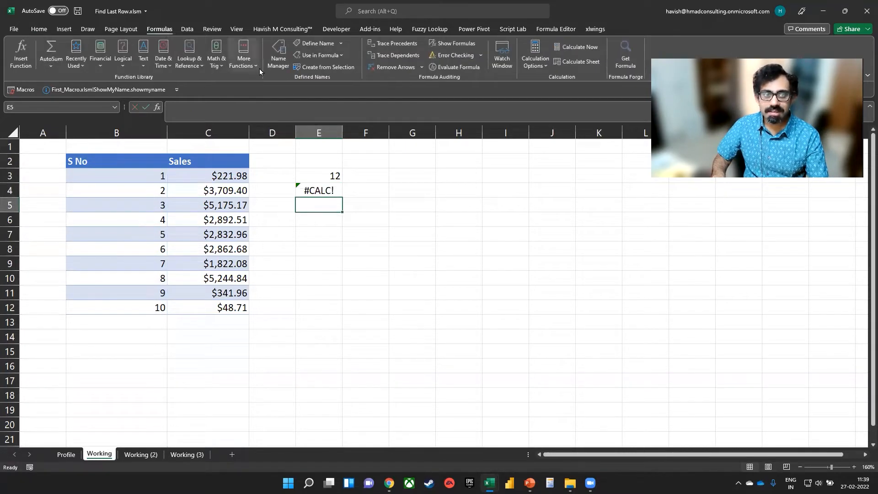
left_click(278, 55)
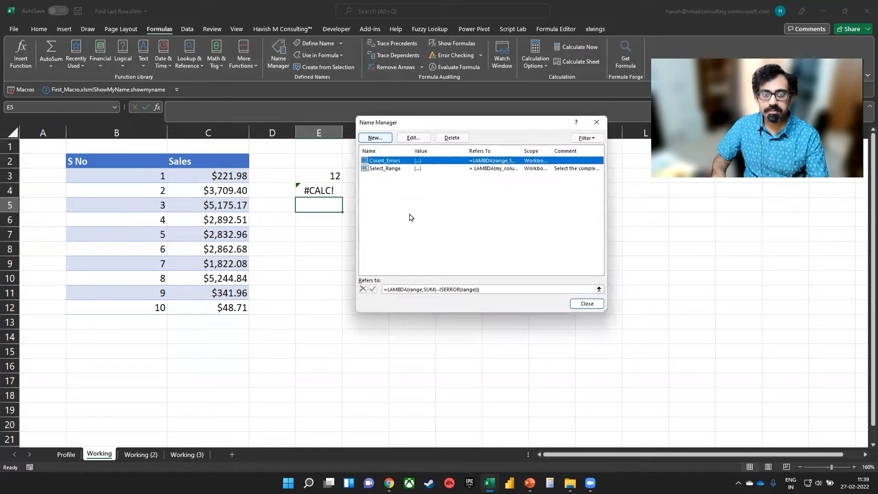
left_click(400, 169)
key("ctrl+a")
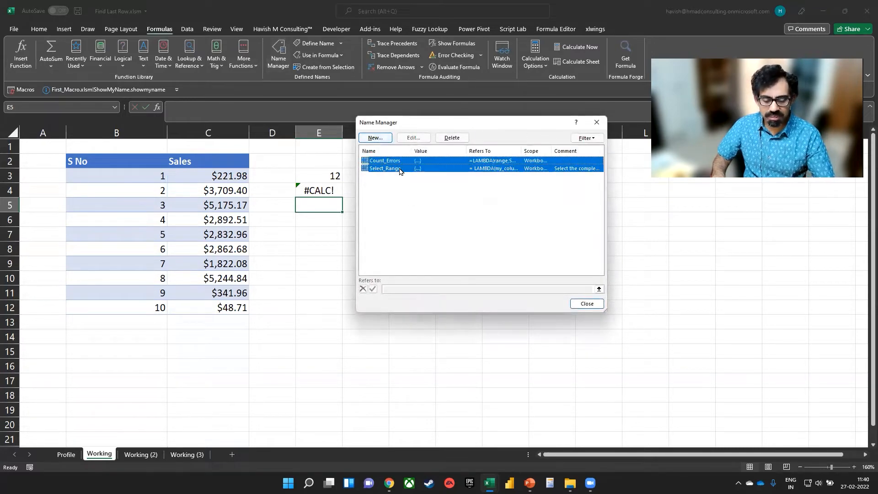
key("Delete")
key("Return")
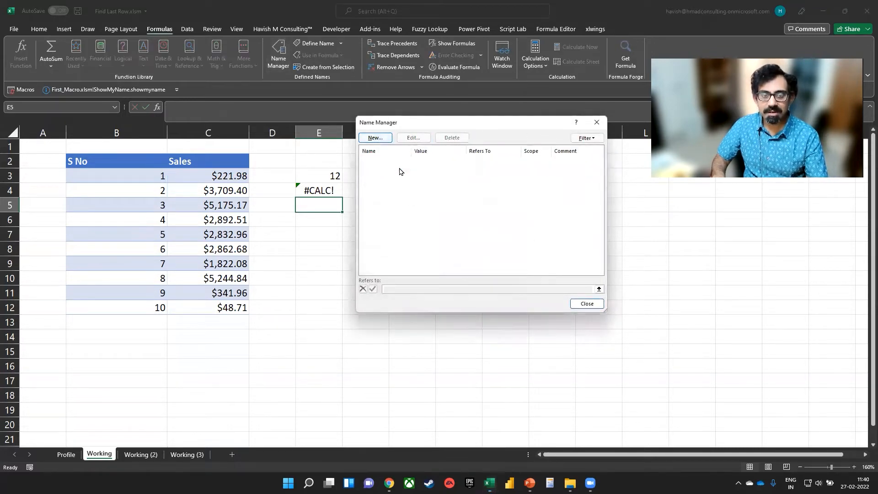
Start a new workbook-level defined name called FIND_LAST_ROW_NUMBER.
left_click(373, 140)
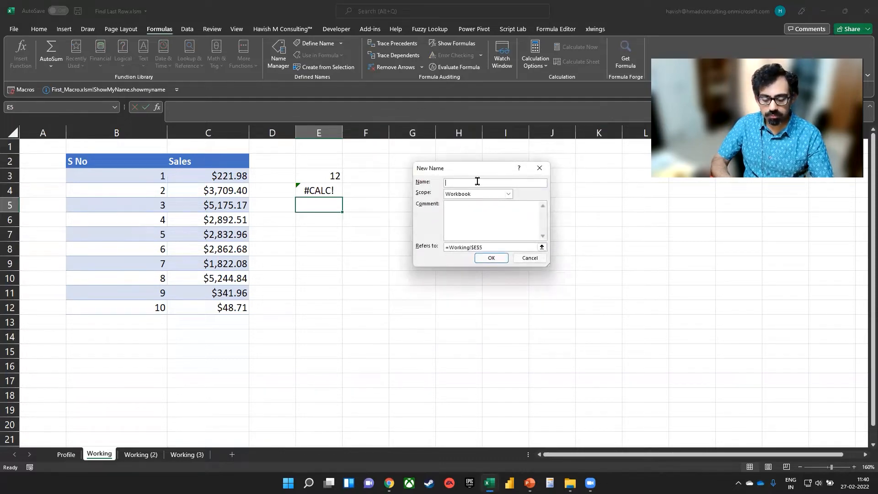
type("Find")
key("BackSpace")
key("BackSpace")
key("BackSpace")
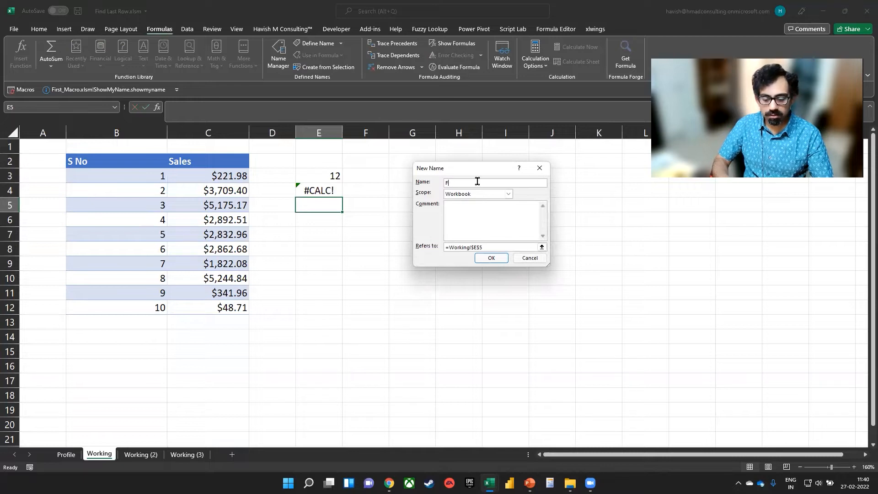
key("Caps_Lock")
type("IND_")
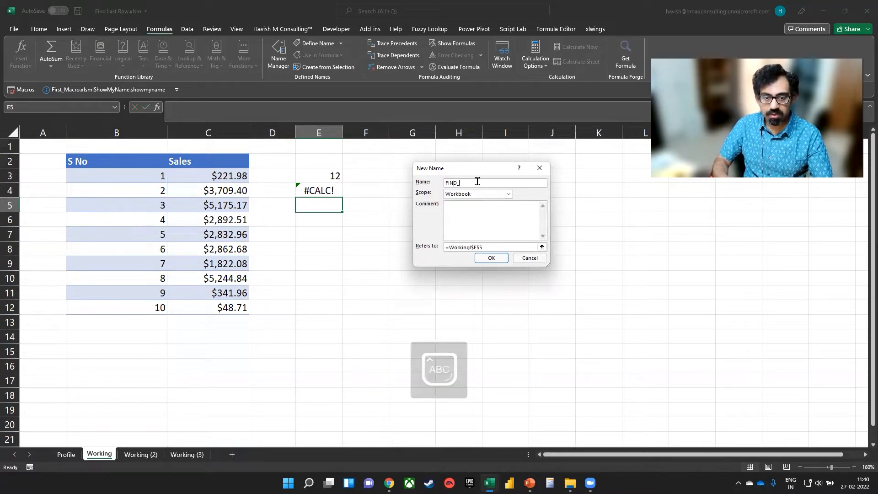
type("LAST")
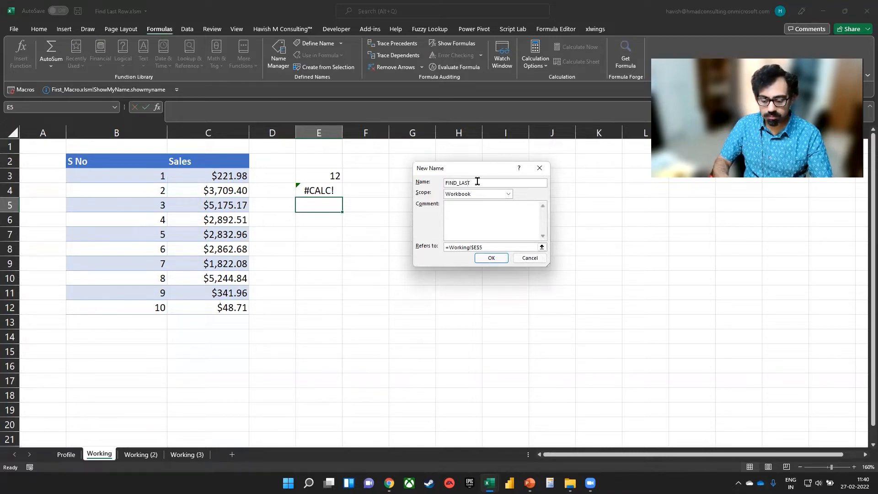
type("_ROW_NU")
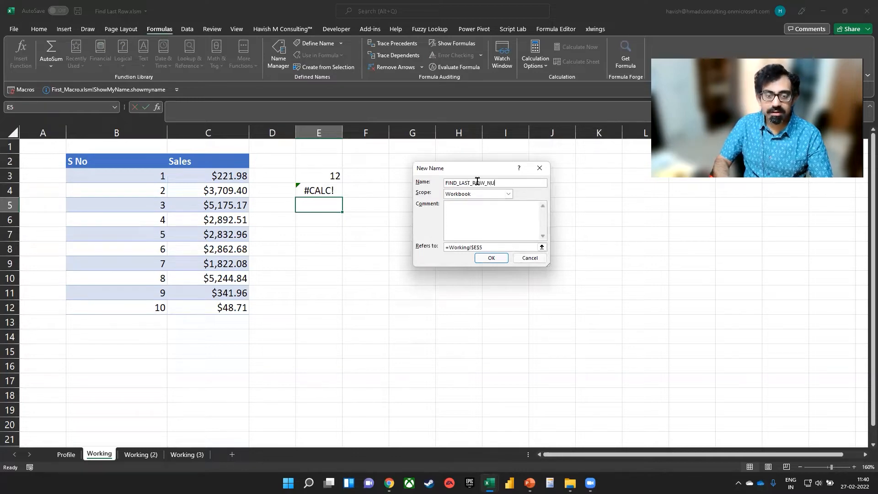
type("MBER")
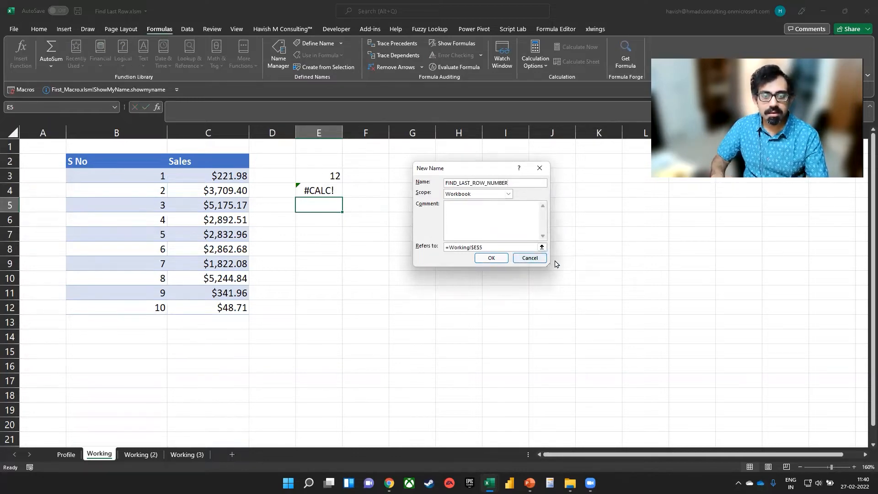
Make the new name refer to =LAMBDA(my_column, MATCH(10000000, my_column, 1)), save it and close the Name Manager.
left_click_drag(545, 265, 676, 355)
left_click(503, 336)
key("ctrl+a")
key("ctrl+v")
key("Home")
type("=")
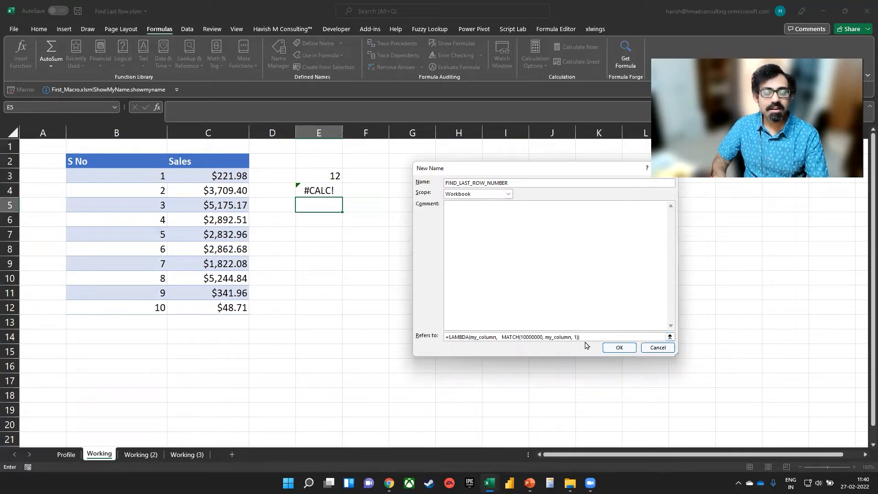
left_click(619, 348)
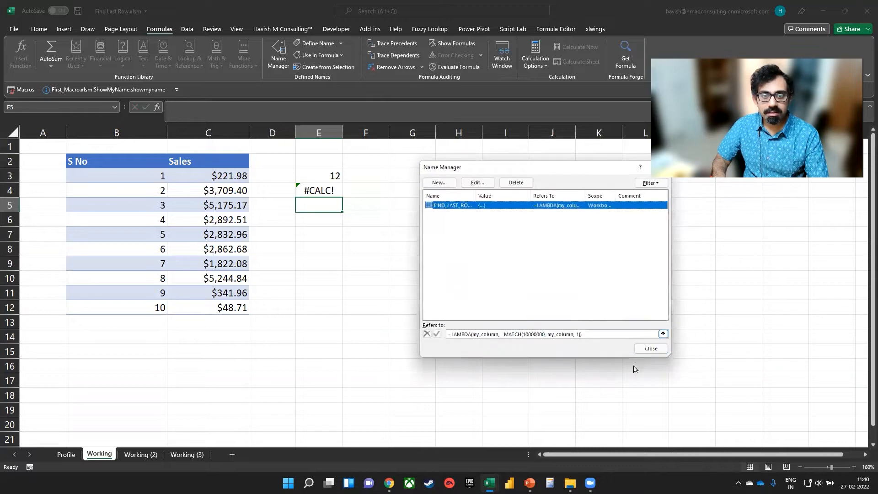
left_click(652, 349)
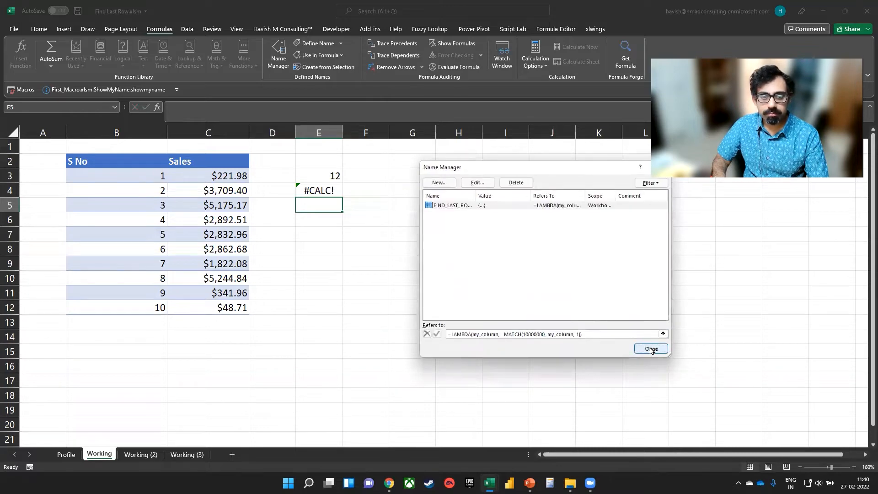
Clear the formulas in cells E3 and E4.
left_click(321, 184)
key("Up")
key("shift+Down")
key("Delete")
key("Down")
key("Up")
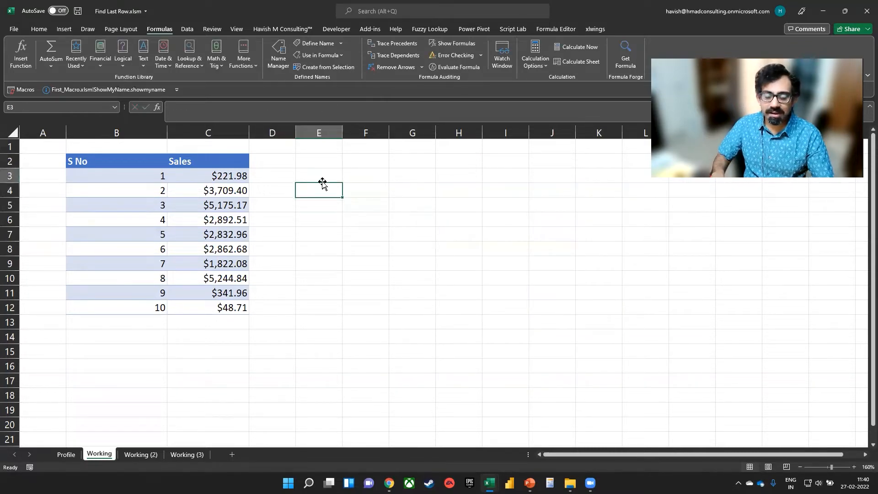
Enter =FIND_LAST_ROW_NUMBER(B:B) in cell E3 and review the formula.
type("=FIND")
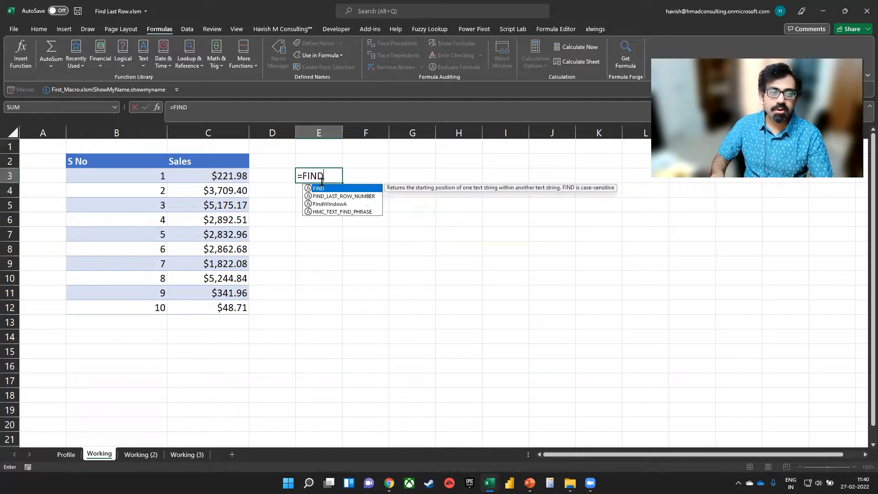
key("Down")
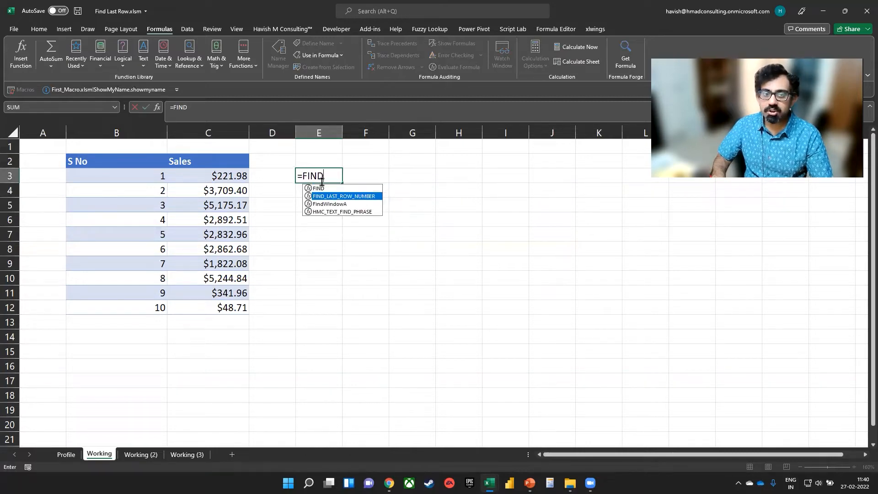
key("Tab")
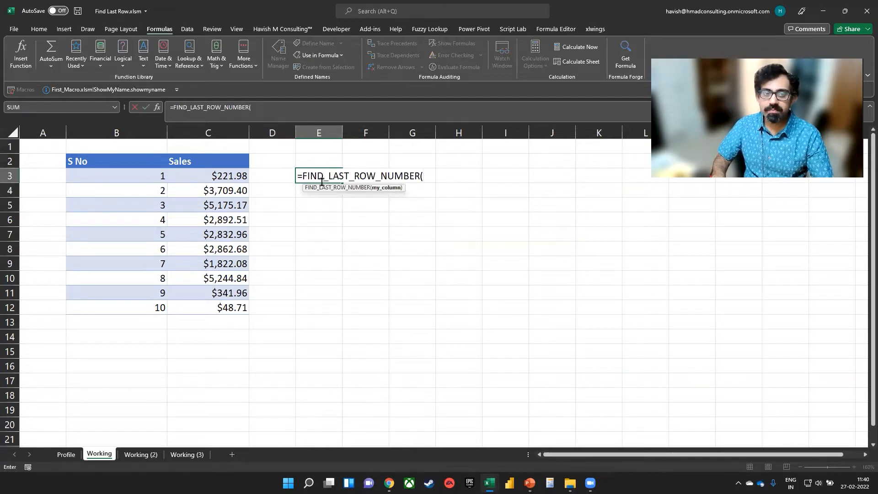
left_click(155, 129)
type(")")
key("Return")
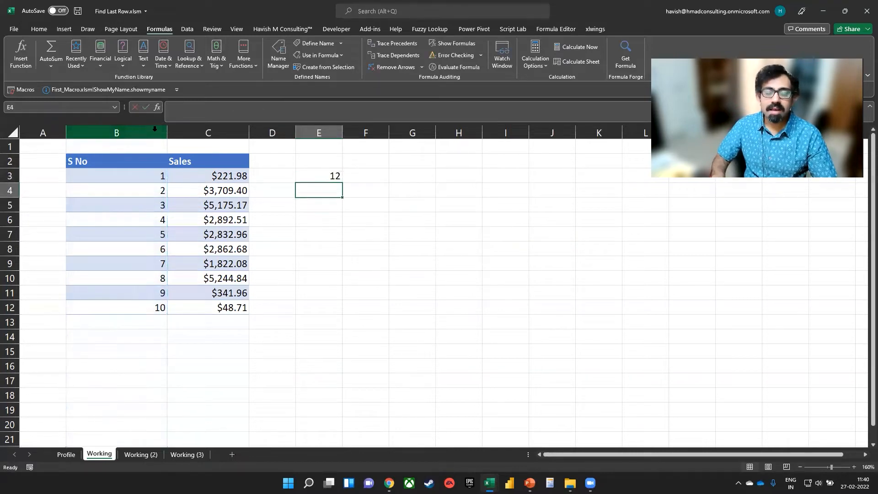
key("Up")
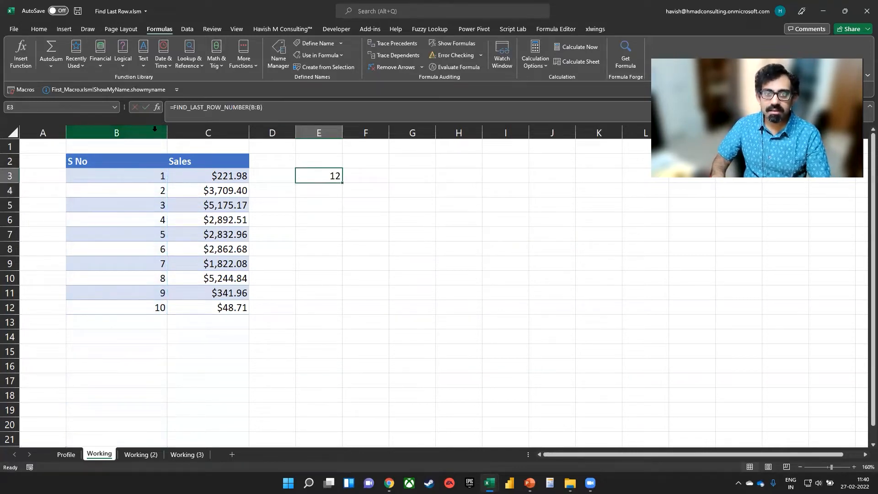
key("F2")
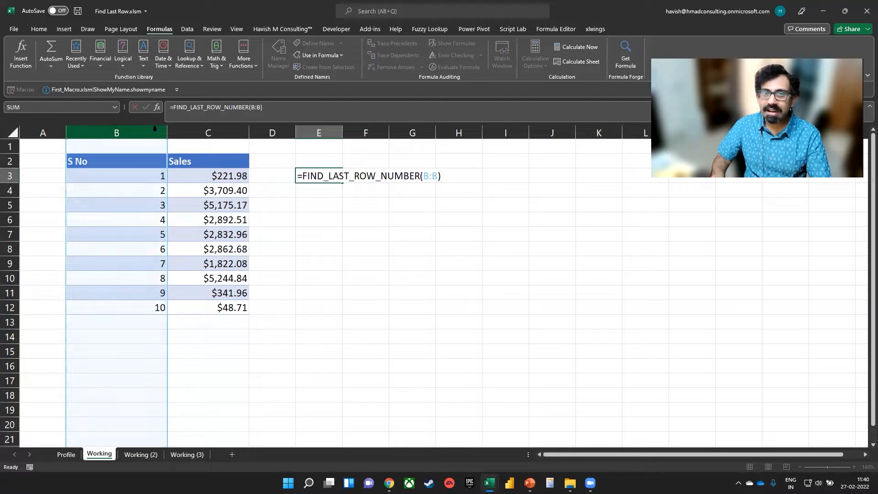
key("Escape")
Replace the formula in cell E3 with the beginning of a dynamic sum, =SUM(INDIRECT(.
type("=SUM(")
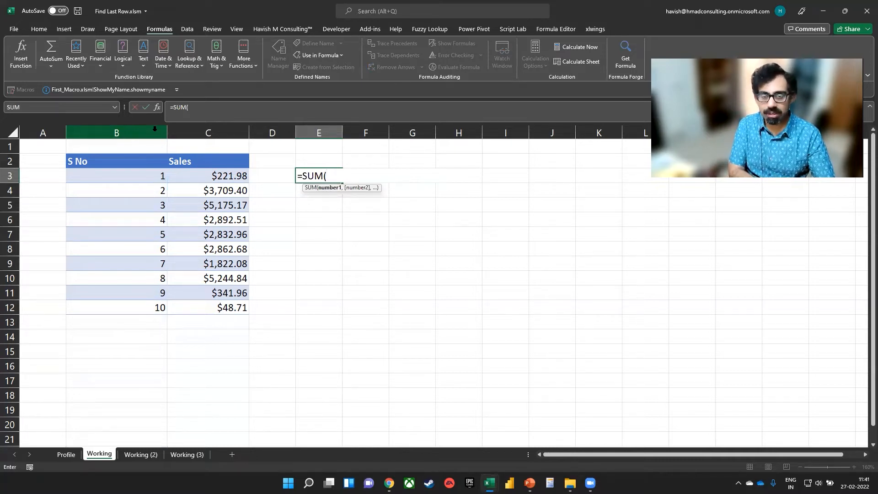
type("IN")
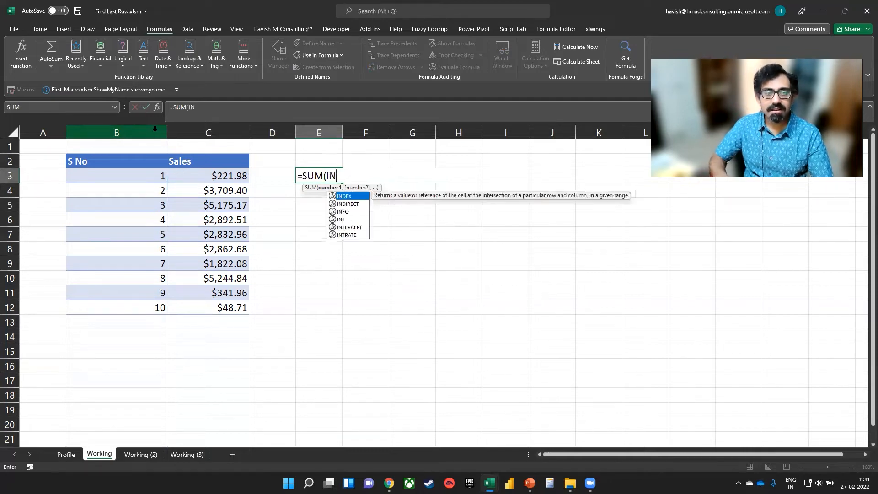
key("Down")
key("Tab")
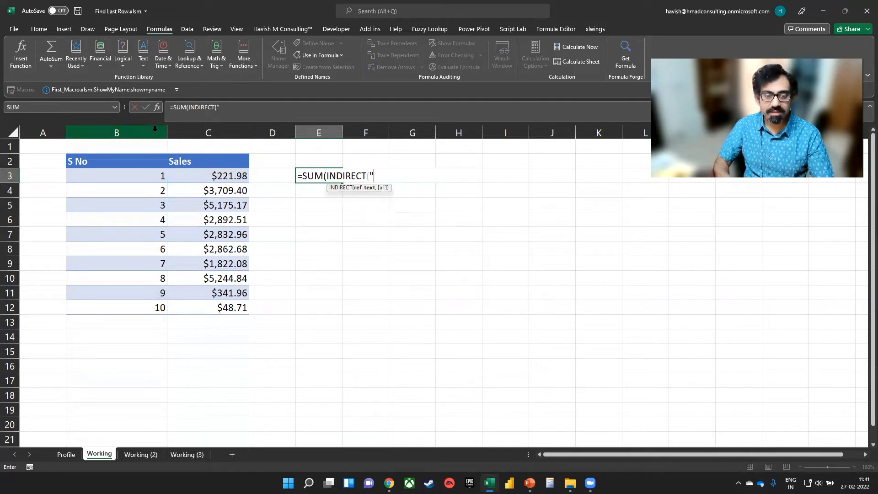
type("\"")
key("BackSpace")
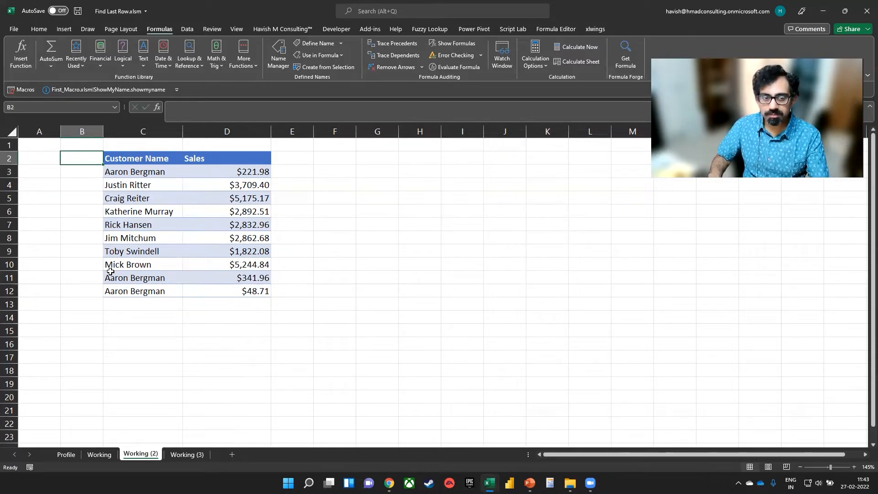
Enter the array test =C3:C12<>"" in cell F3 of the Working (2) sheet, without a surrounding MAX.
left_click(347, 167)
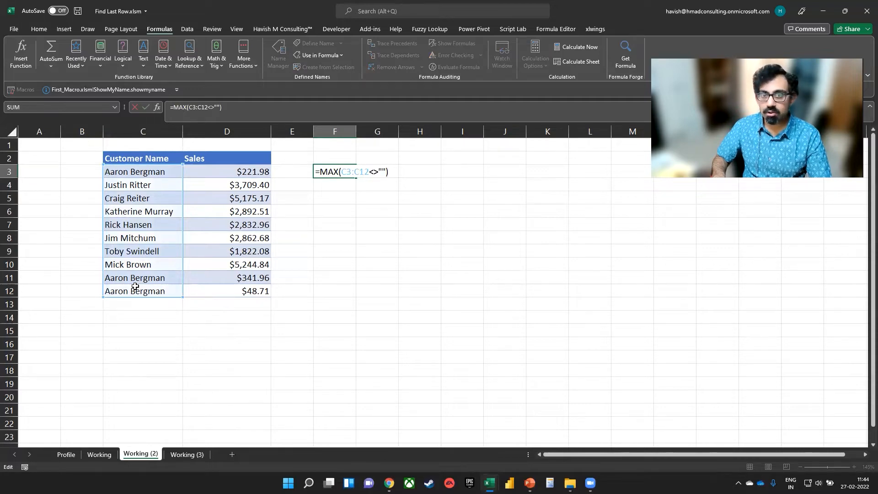
key("BackSpace")
key("Delete")
key("Delete")
key("Delete")
key("Delete")
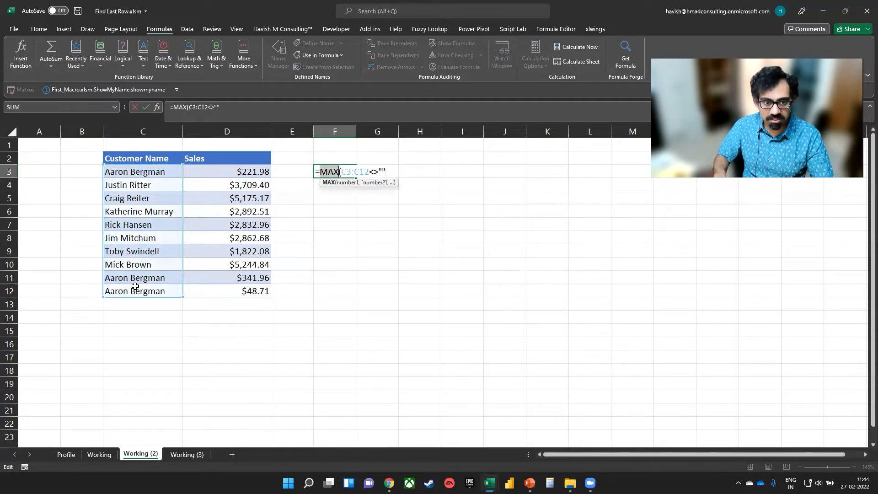
key("Return")
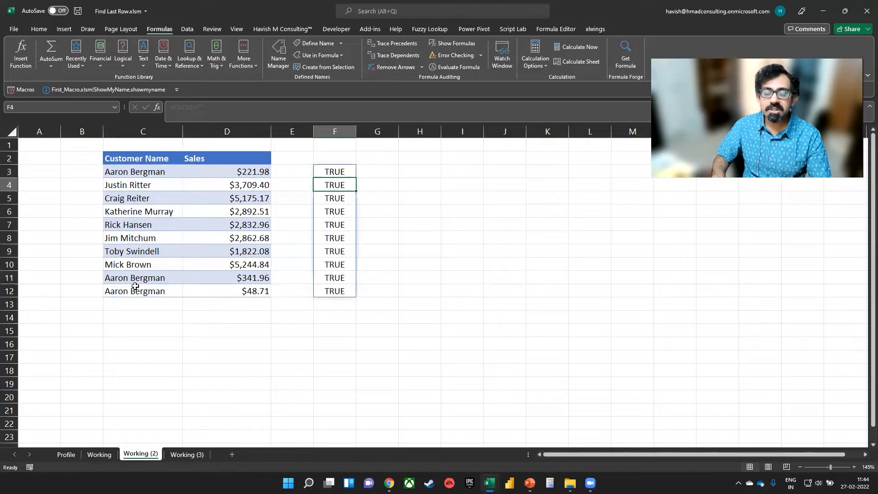
Extend the range in F3's formula to C3:C15 and go through the spilled results down to the blank rows.
key("Up")
key("F2")
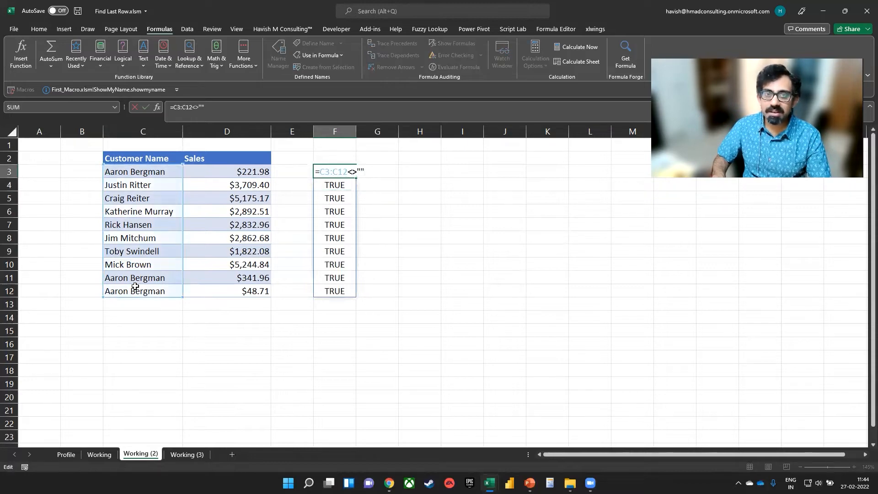
key("Escape")
key("F2")
key("Left")
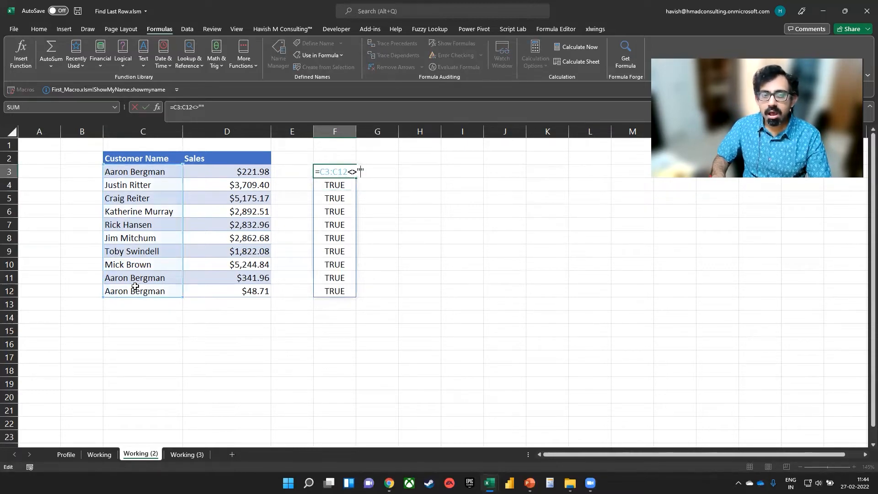
key("BackSpace")
type("5")
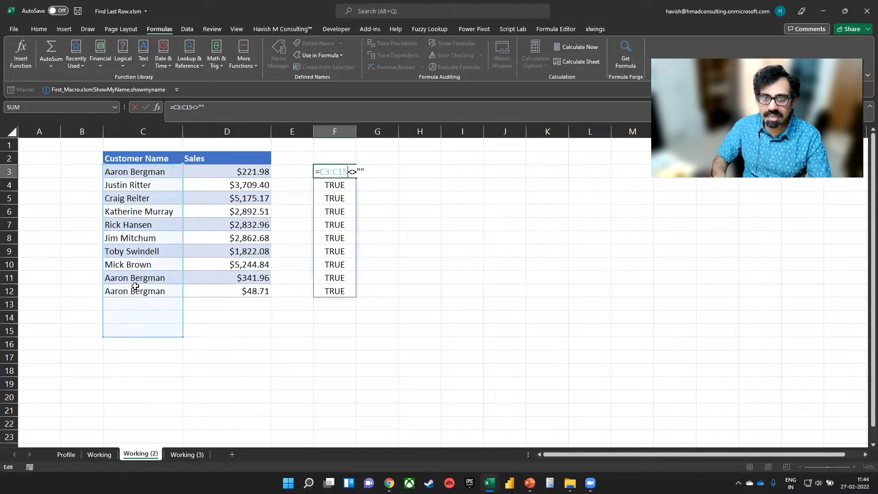
key("Return")
key("Down")
key("Down")
key("Down")
key("Down")
key("Down")
key("Down")
key("Down")
key("Down")
key("Down")
key("Down")
key("Down")
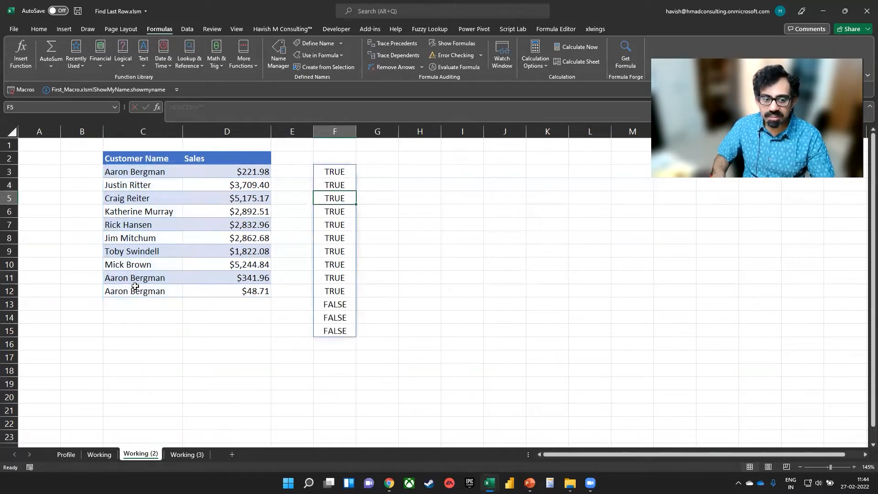
key("Up")
key("Up")
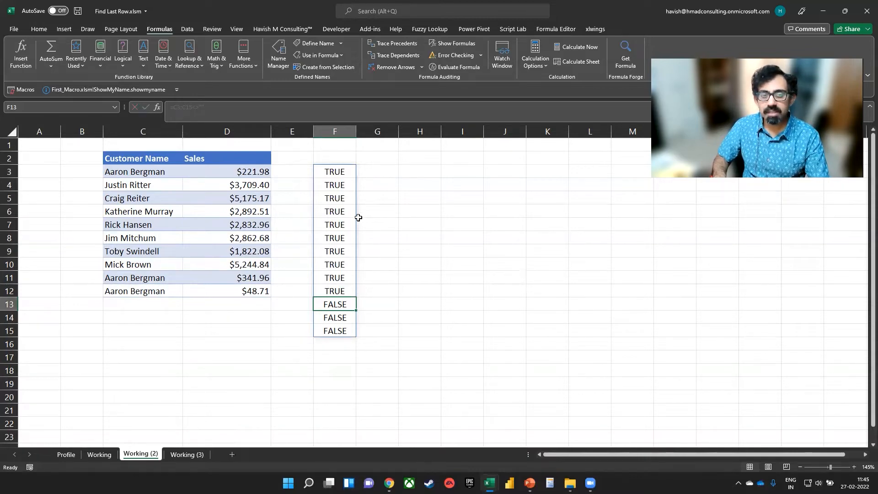
Enter =ROW(C3:C15) in cell G3 to list the row numbers beside the blank test.
left_click(382, 172)
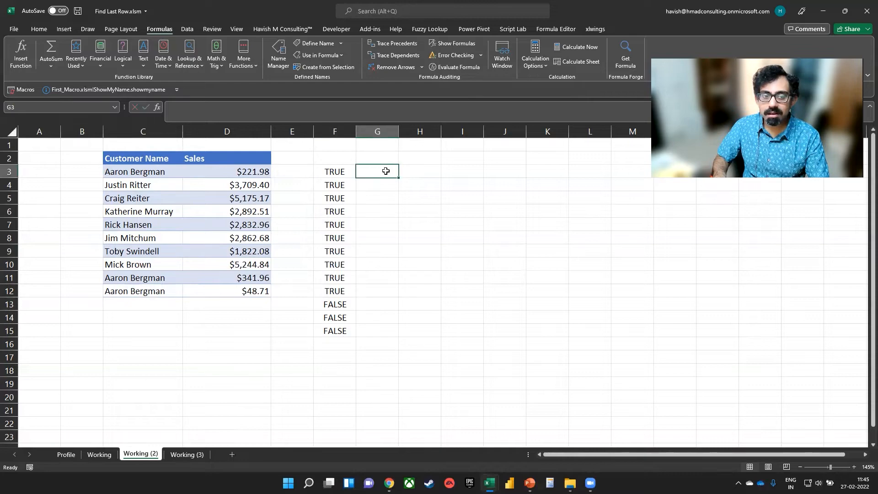
left_click(351, 173)
double_click(350, 174)
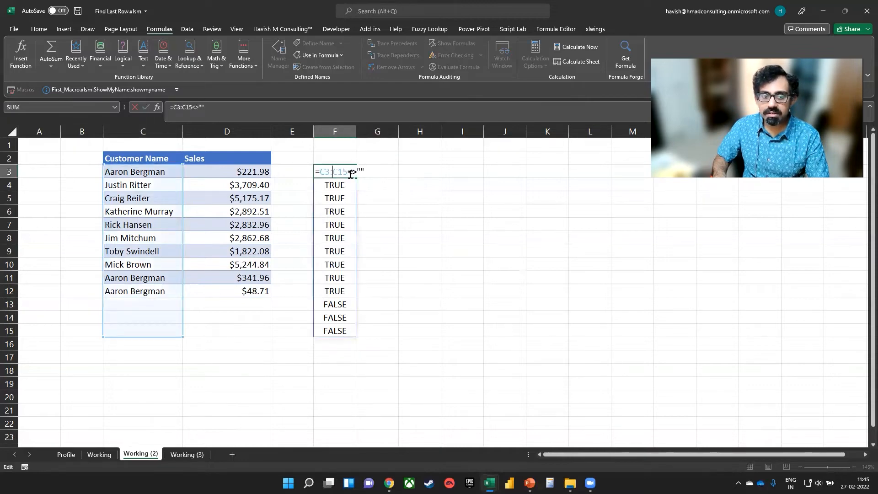
left_click(388, 167)
type("=row")
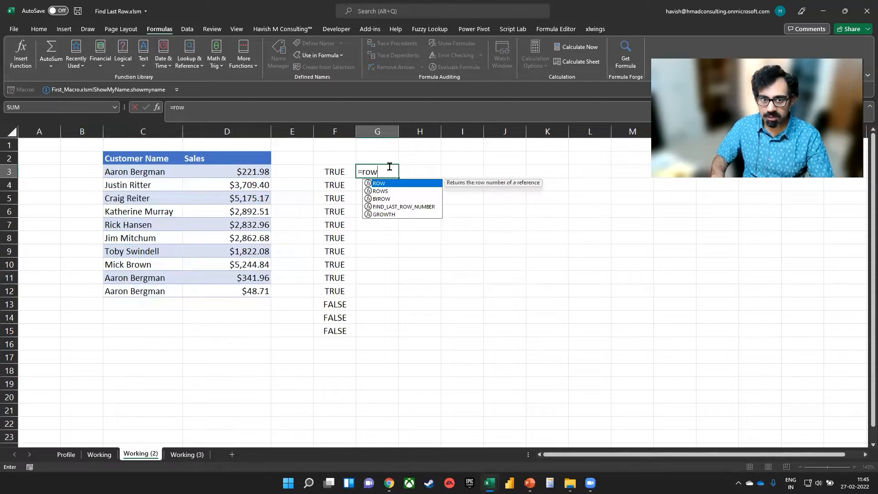
key("Tab")
key("Left")
key("Left")
key("Left")
key("Left")
key("shift+Down")
key("shift+Down")
key("shift+Down")
key("shift+Down")
key("shift+Down")
key("shift+Down")
key("shift+Down")
key("shift+Down")
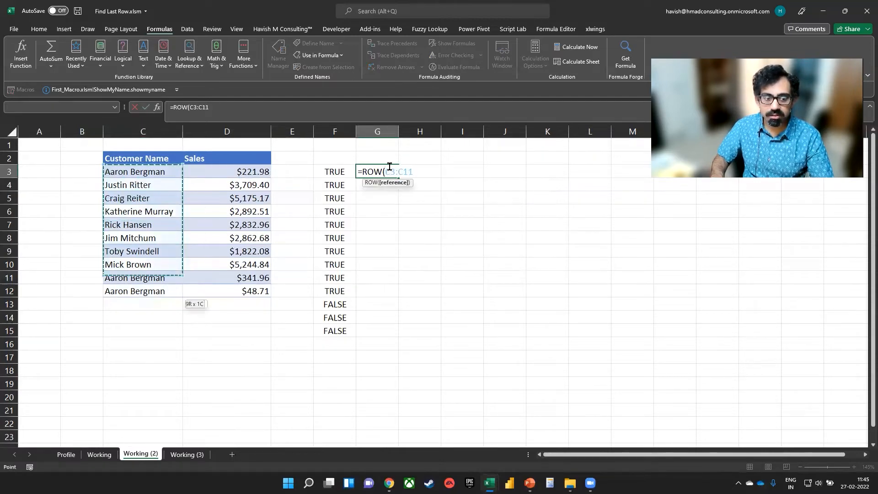
key("shift+Down")
key("shift+Down")
key("shift+Down")
key("shift+Down")
key("ctrl+Return")
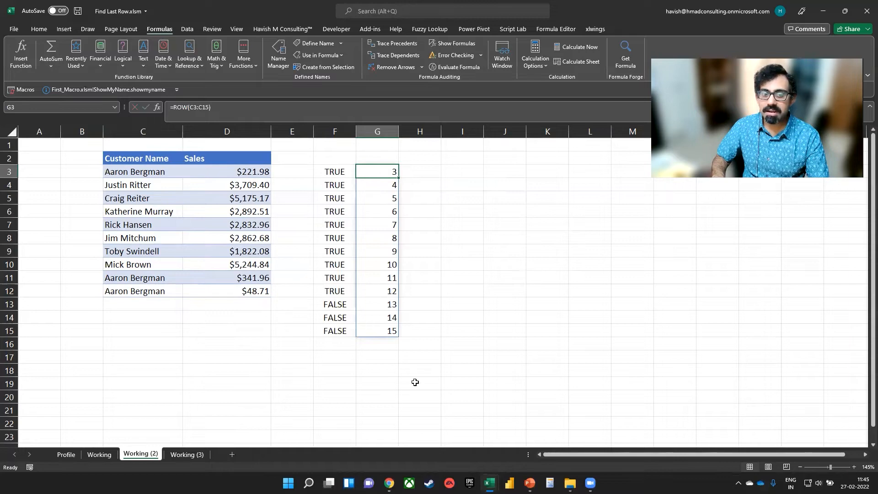
Widen columns F and G.
key("ctrl+n")
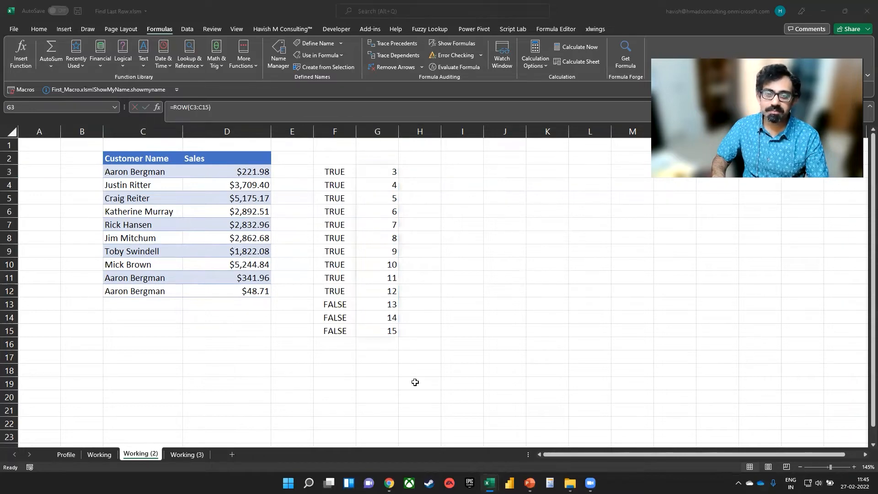
left_click(324, 161)
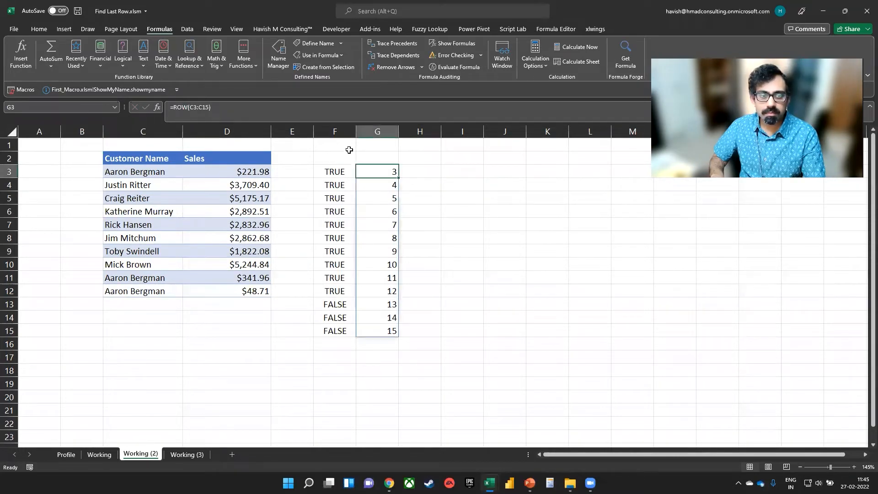
left_click(349, 150)
left_click_drag(356, 125, 388, 128)
left_click_drag(466, 132, 495, 132)
Display the formulas of F3 and G3 as text in cells F2 and G2 using FORMULATEXT.
left_click(376, 158)
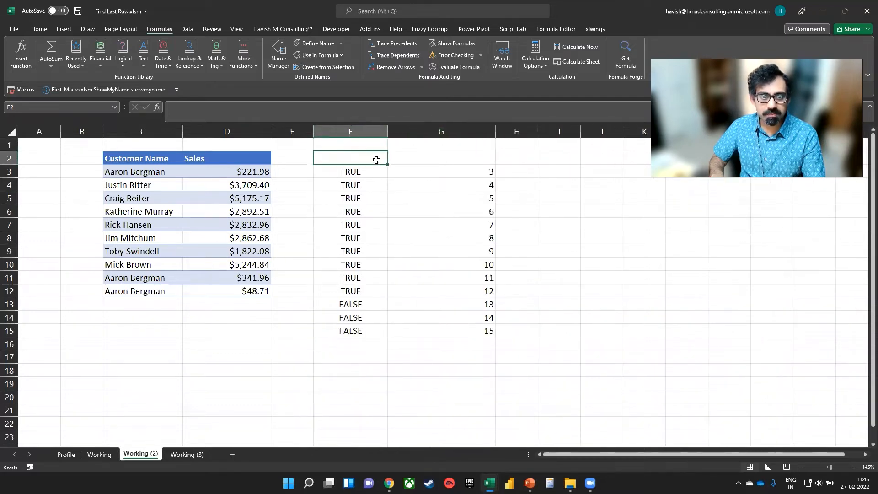
type("=form")
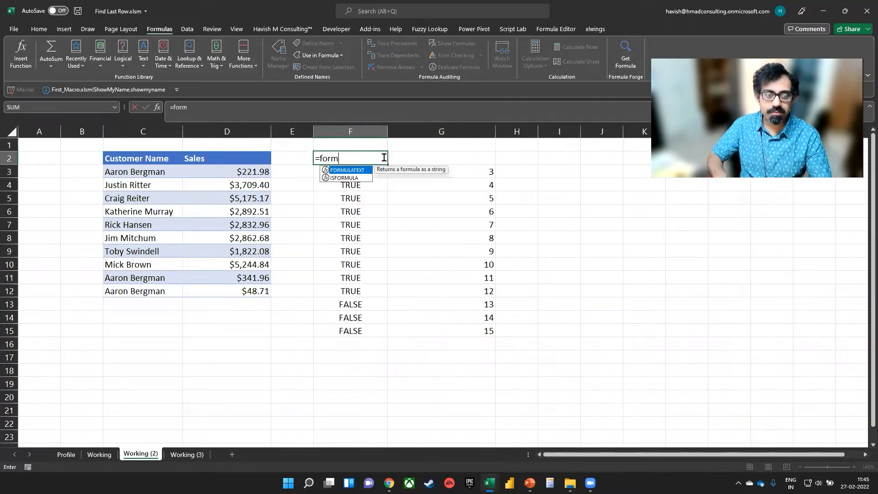
key("Tab")
key("Down")
key("Return")
key("Right")
key("Up")
key("ctrl+r")
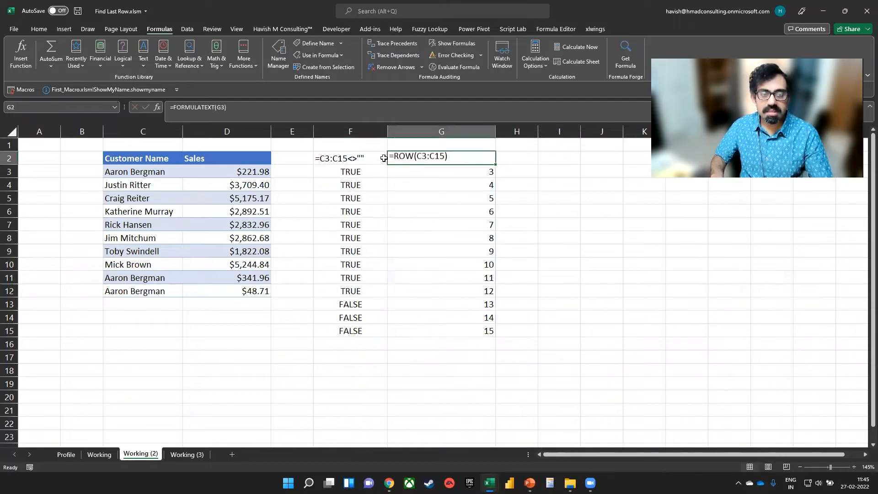
key("Down")
key("Right")
type("=")
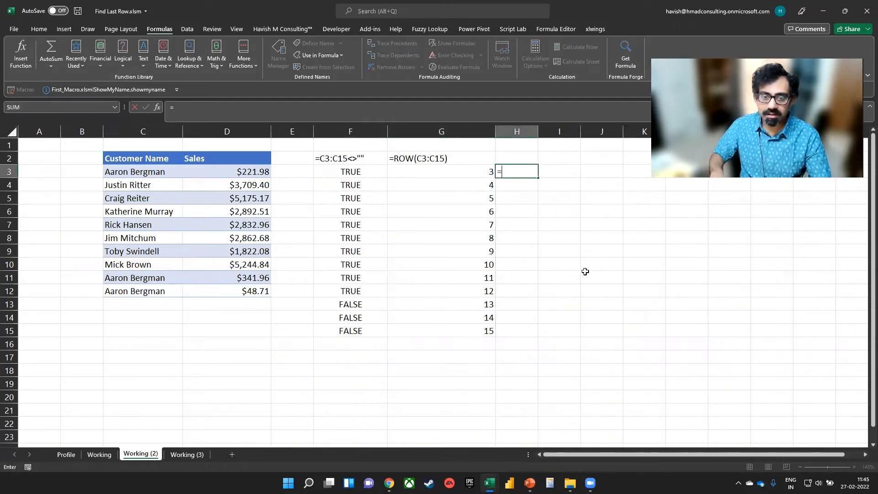
key("Escape")
key("Right")
type("=")
key("Escape")
key("Left")
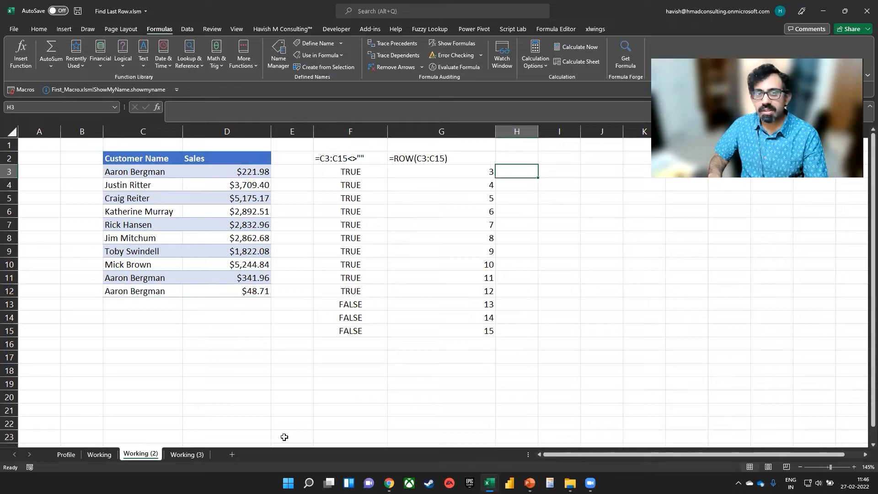
Multiply F3 by G3 in cell I3 as a single-row test.
key("Right")
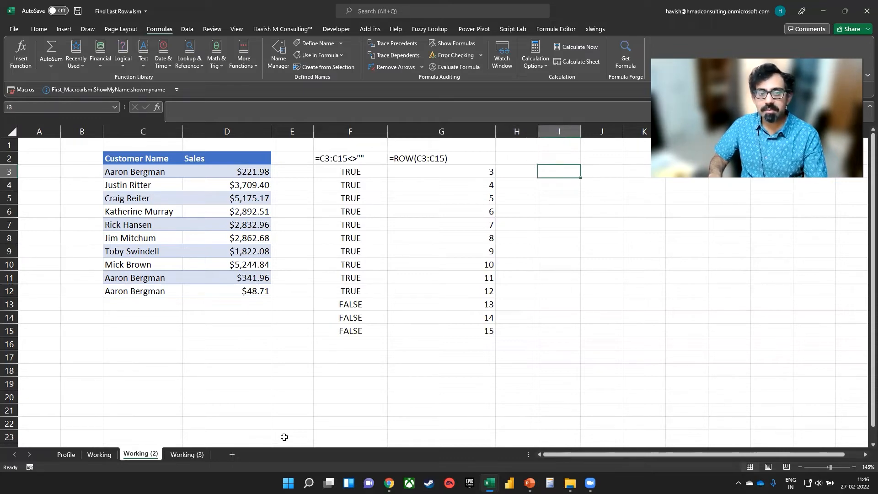
type("=")
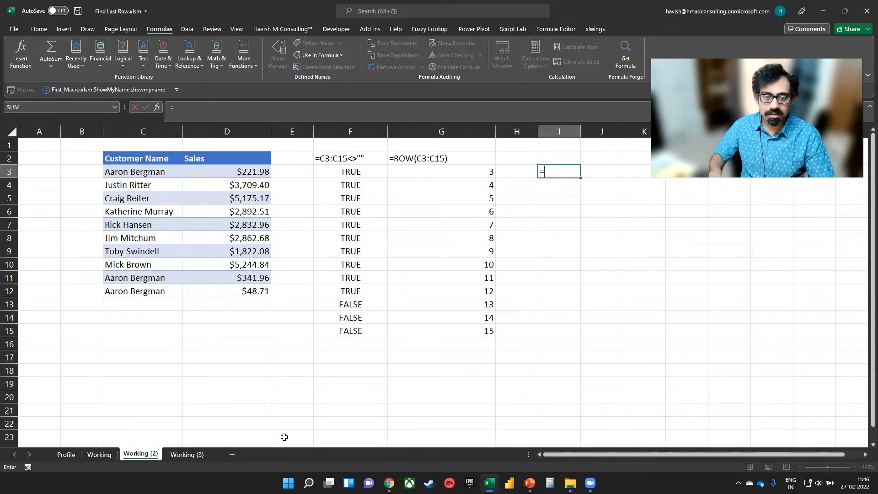
key("Left")
key("Left")
key("Left")
type("*")
key("Left")
key("Left")
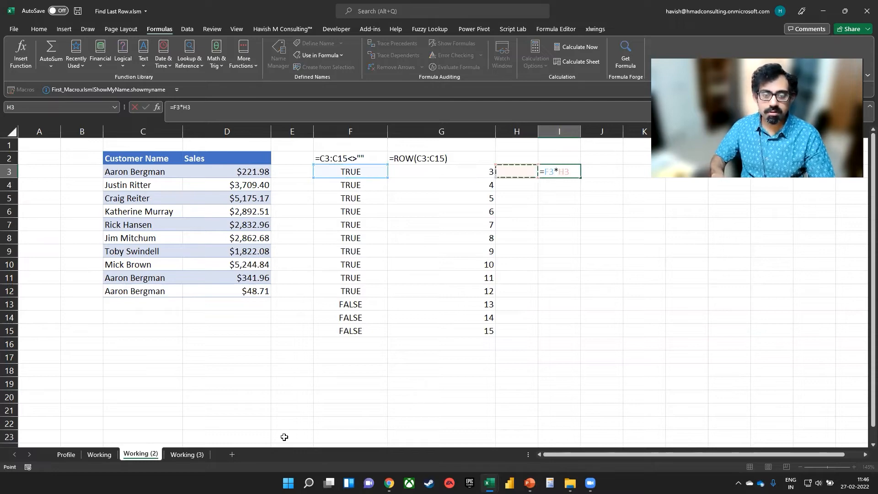
key("Return")
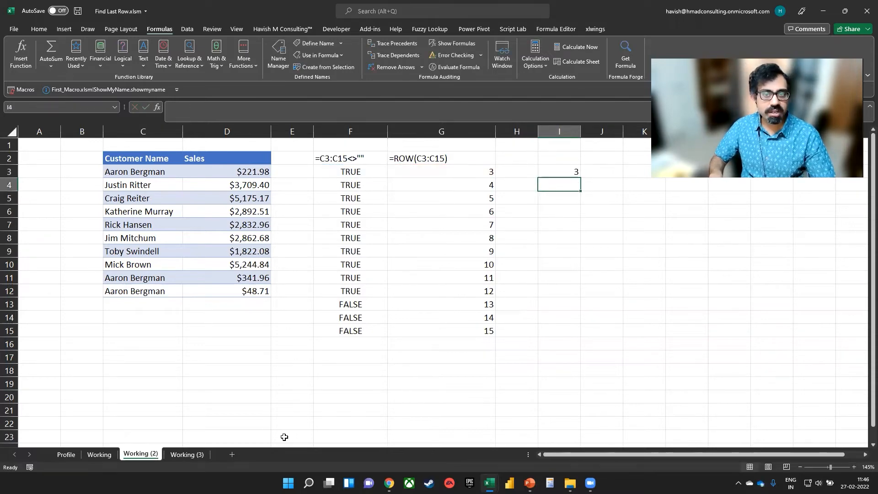
Enter =F13*G13 in cell I13 to test the multiplication on the first blank row.
key("Up")
type("=")
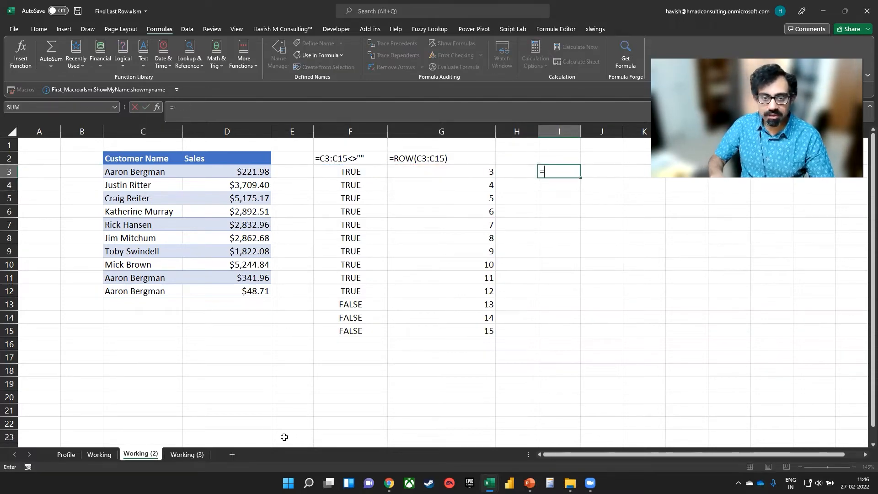
key("Escape")
key("Down")
key("Down")
key("Down")
key("Down")
key("Down")
key("Down")
key("Down")
key("Down")
key("Down")
key("Down")
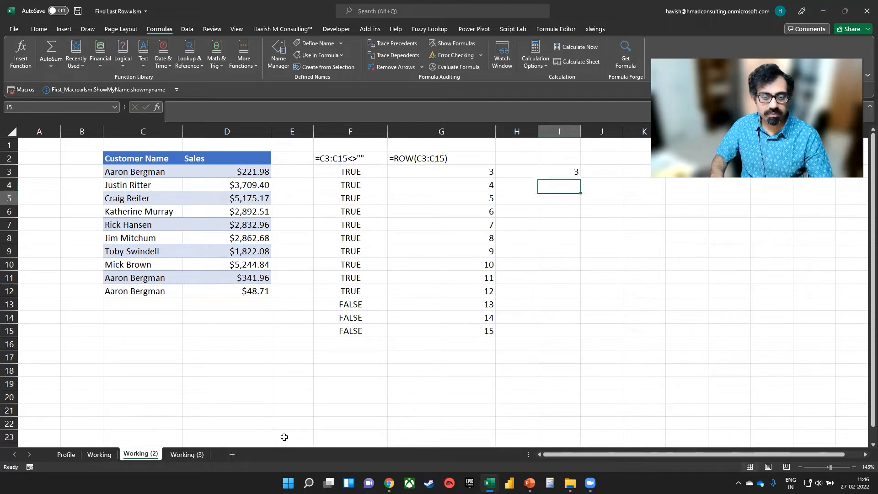
type("=")
key("Left")
key("Left")
key("Left")
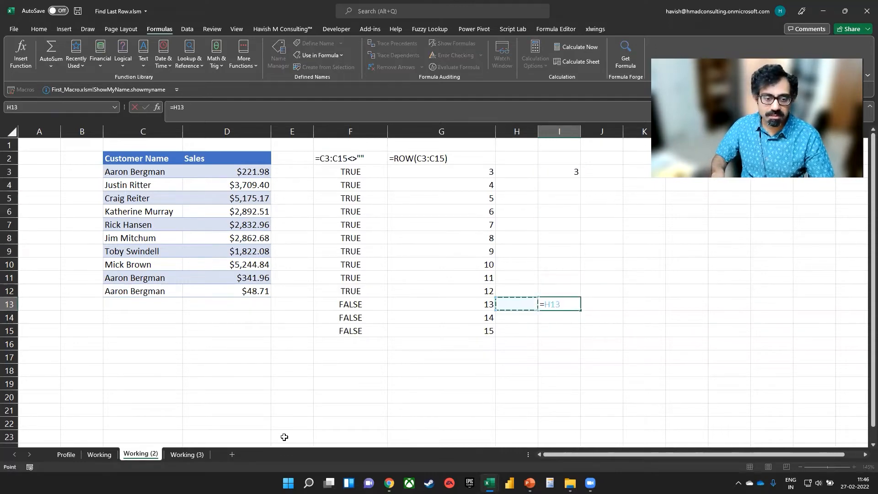
key("Right")
key("Right")
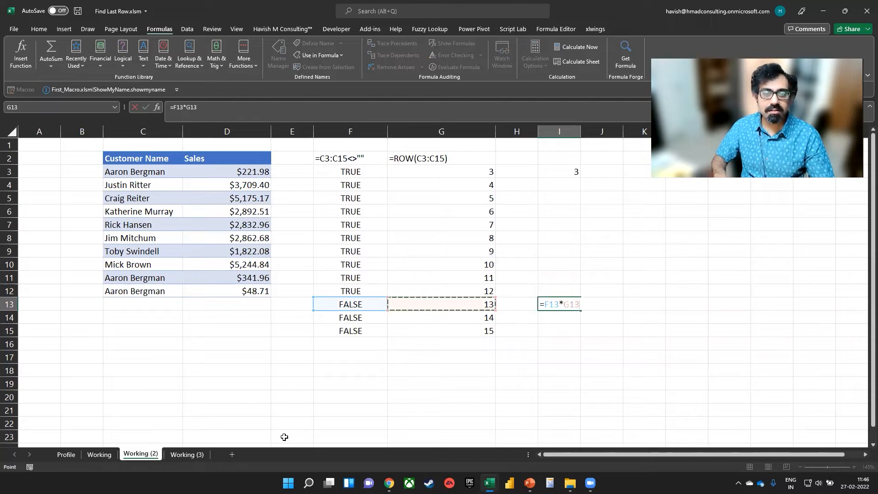
key("Return")
Clear the test formulas from cells I13 and I3.
key("Up")
key("Delete")
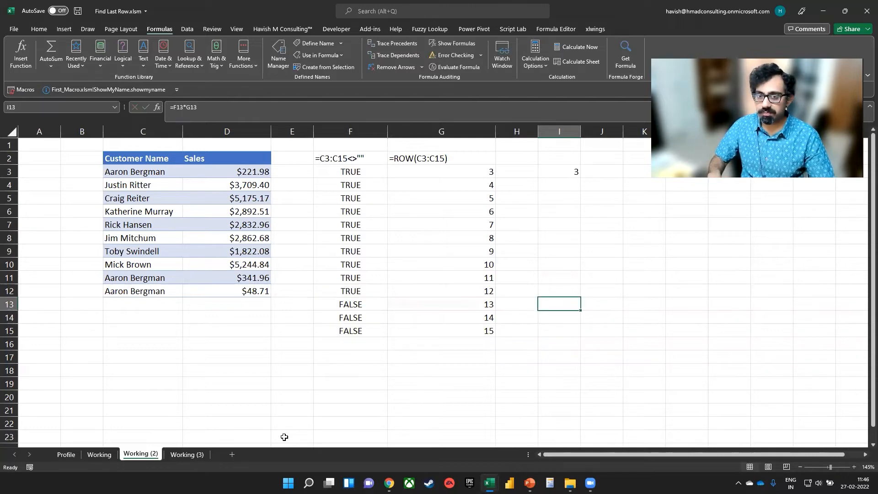
key("ctrl+Up")
key("Delete")
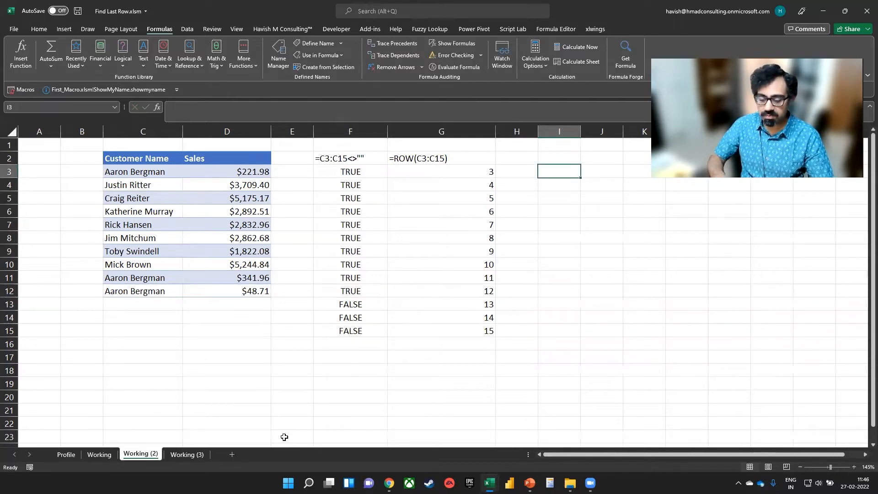
type("=")
key("Left")
key("Left")
key("Left")
key("ctrl+shift+Down")
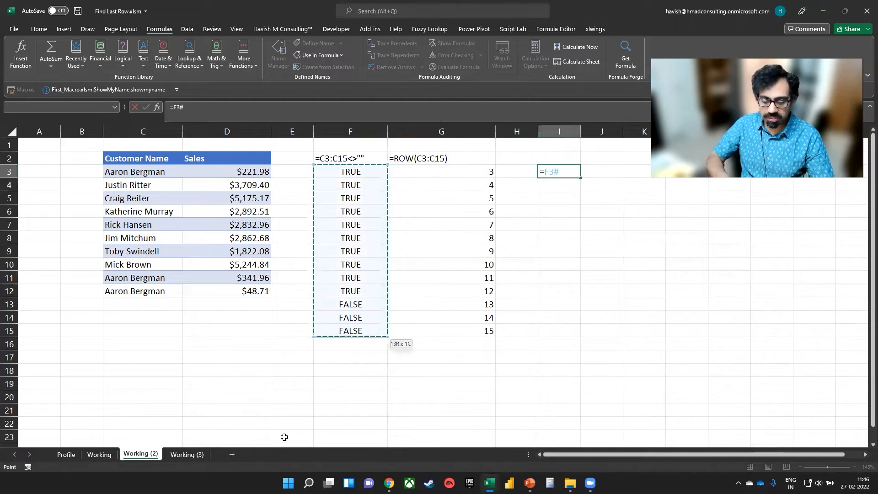
key("shift+space")
type("*")
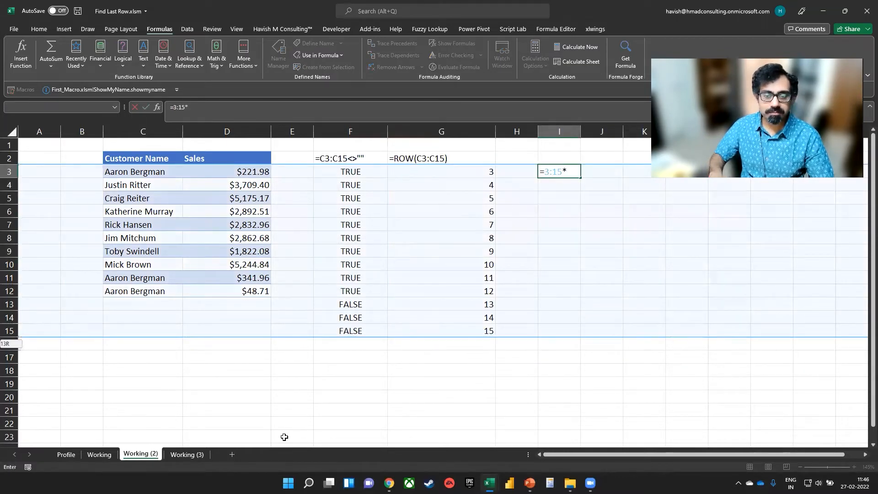
key("Escape")
Enter =F3#*G3# in cell I3 to multiply the whole non-blank test array by the row numbers.
type("=")
key("Left")
key("Left")
key("Left")
key("ctrl+shift+Down")
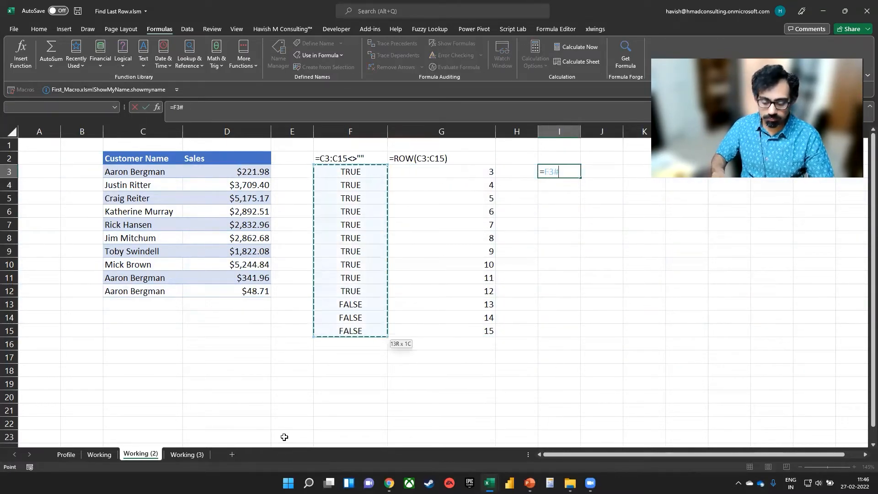
type("*")
key("Left")
key("Left")
key("ctrl+shift+Down")
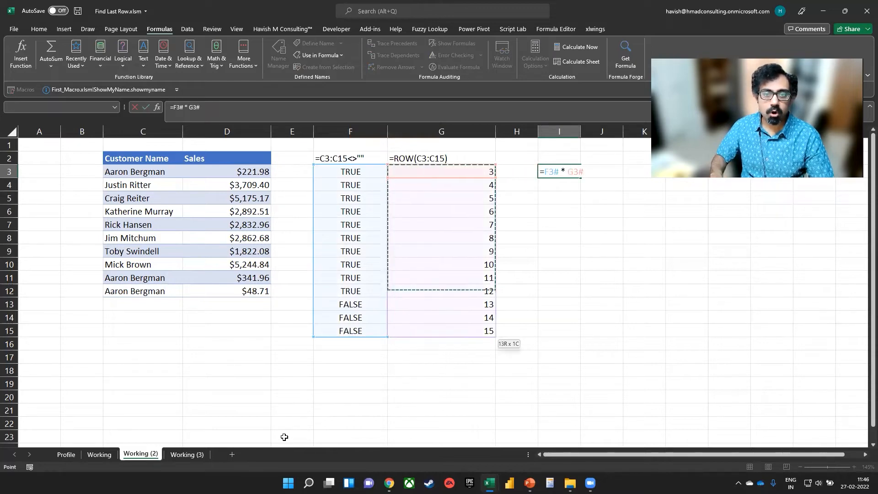
key("Return")
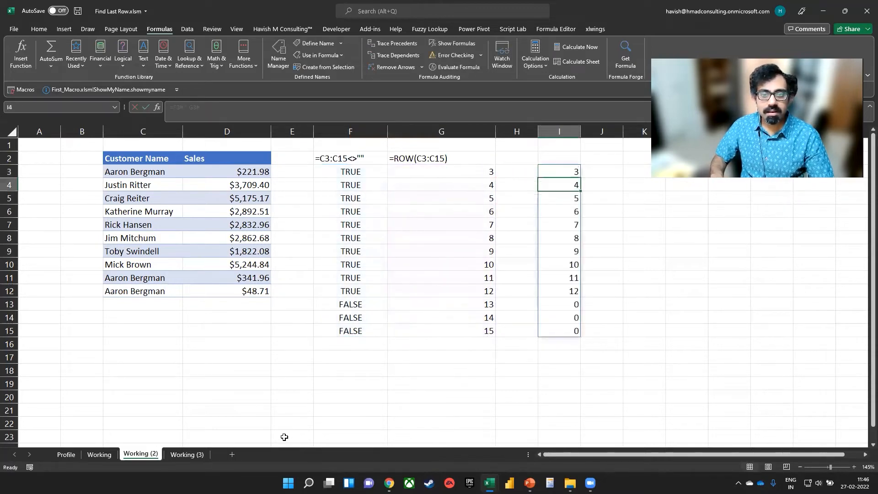
Examine the multiplication results in column I, comparing the filled rows 3 to 12 with the blank rows 13 to 15.
key("Up")
key("shift+Down")
key("shift+Down")
key("shift+Down")
key("shift+Down")
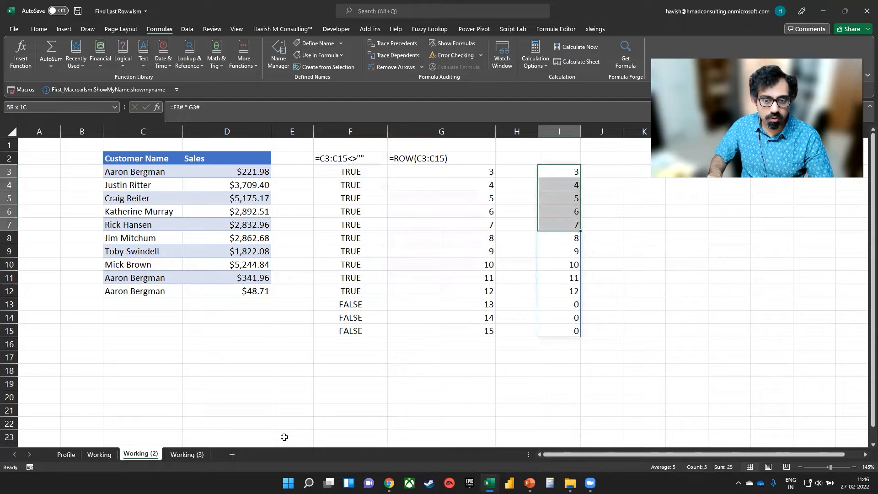
key("shift+Down")
key("shift+Down")
key("shift+Down")
key("shift+Down")
key("shift+Down")
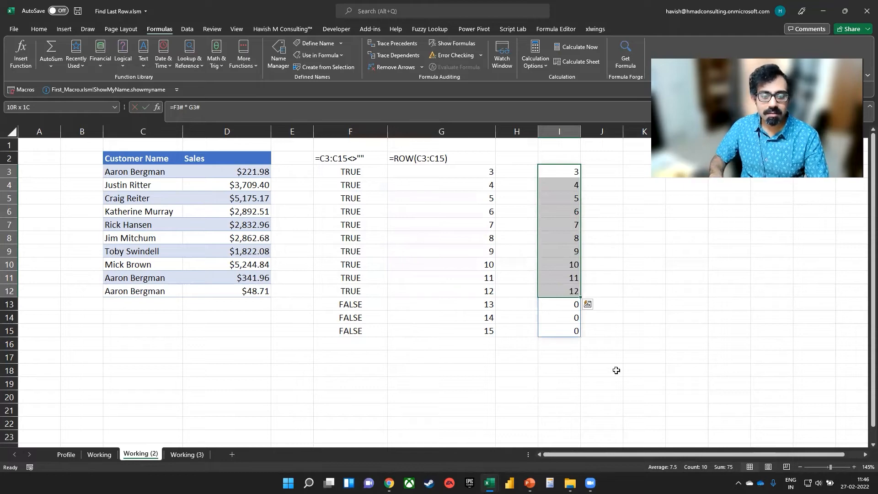
left_click_drag(559, 304, 562, 330)
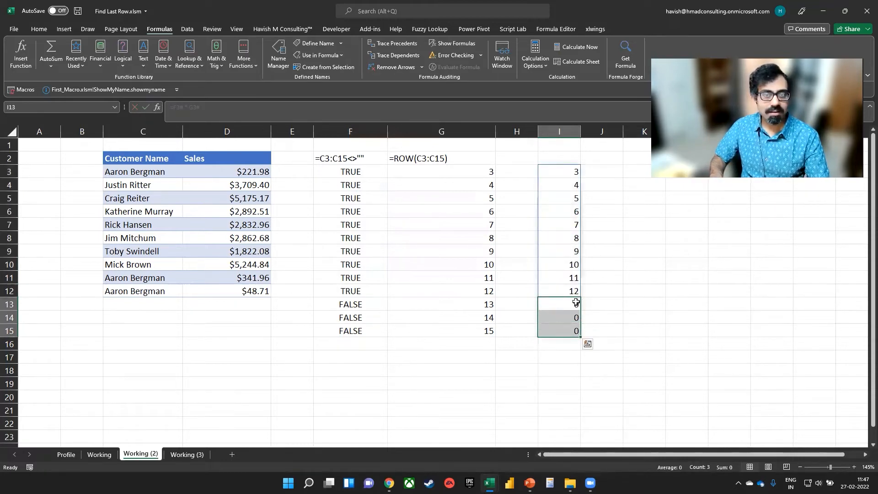
Enter a MAX formula in cell K3 over the spilled range I3# to return the last used row.
left_click(629, 170)
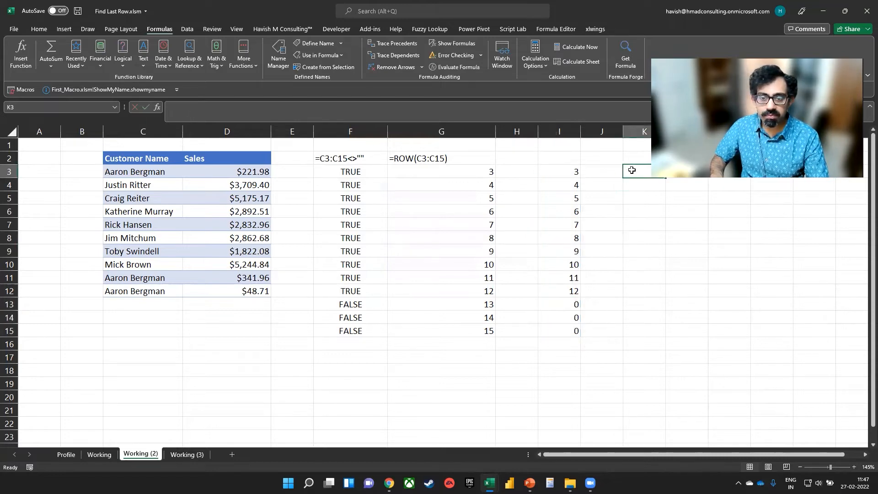
type("=MAX(")
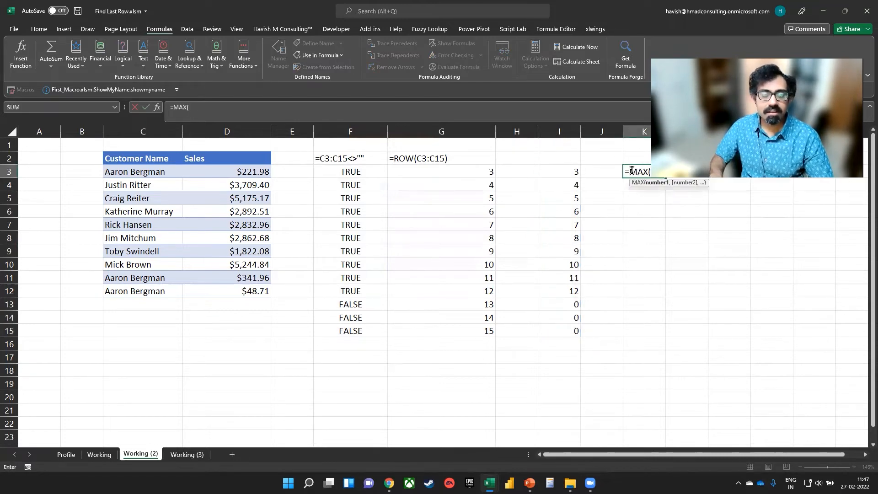
key("Left")
key("Left")
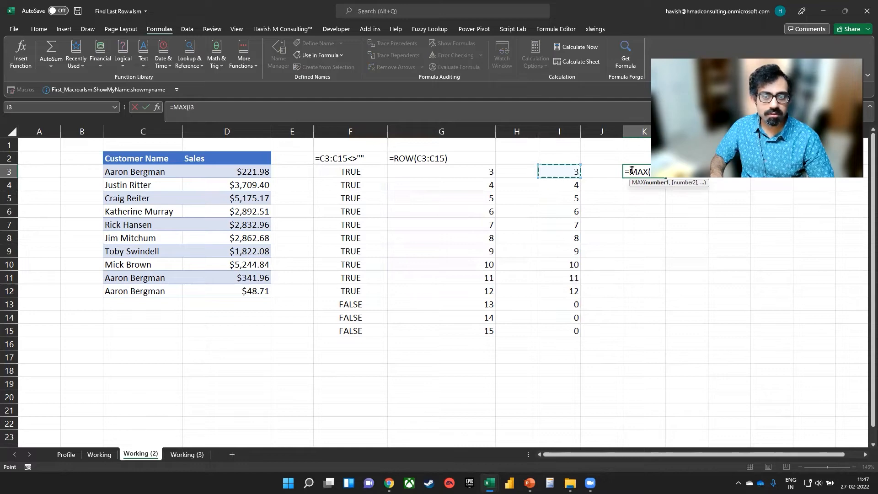
key("ctrl+shift+Down")
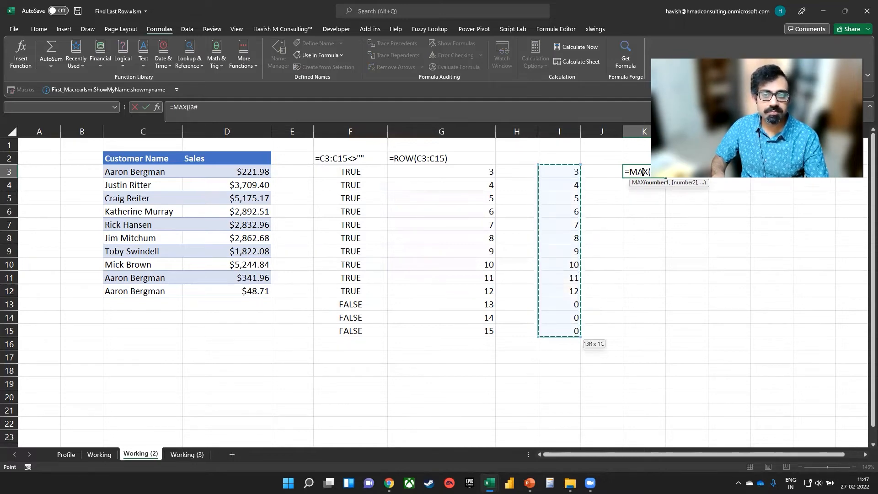
key("Return")
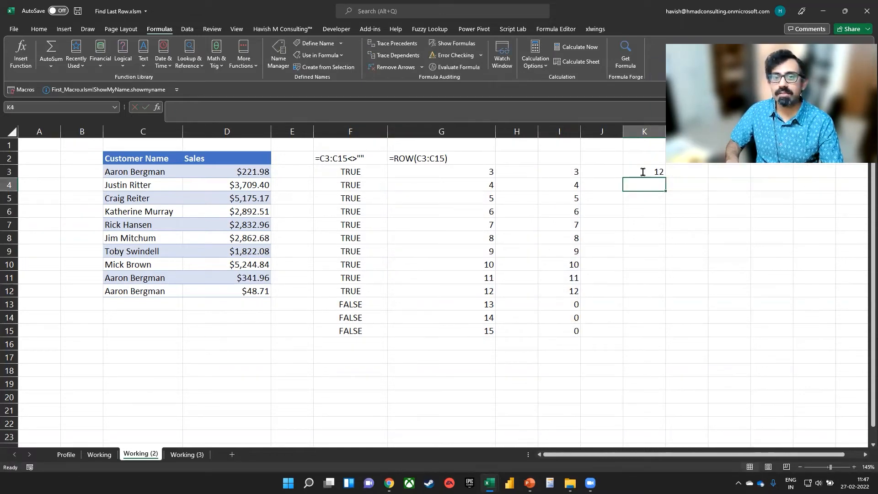
Add a new customer name in cell C13 to test the last-row calculation.
left_click(139, 305)
type("Havish")
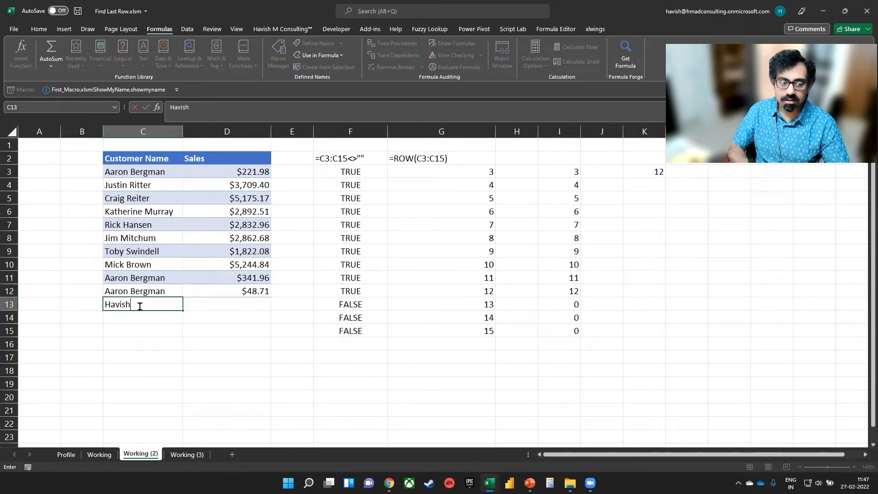
key("Return")
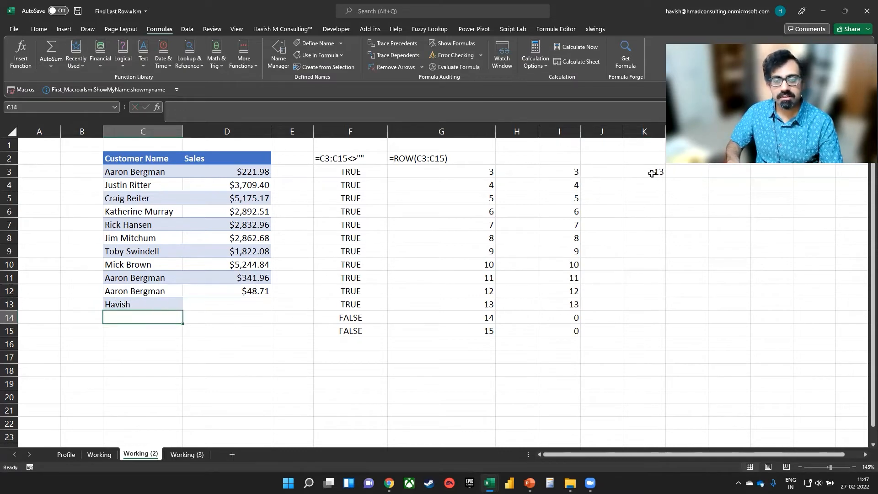
Clear the helper formulas from columns F to K and begin a new formula in cell F3.
left_click_drag(652, 173, 361, 159)
key("Delete")
left_click(370, 169)
type("=")
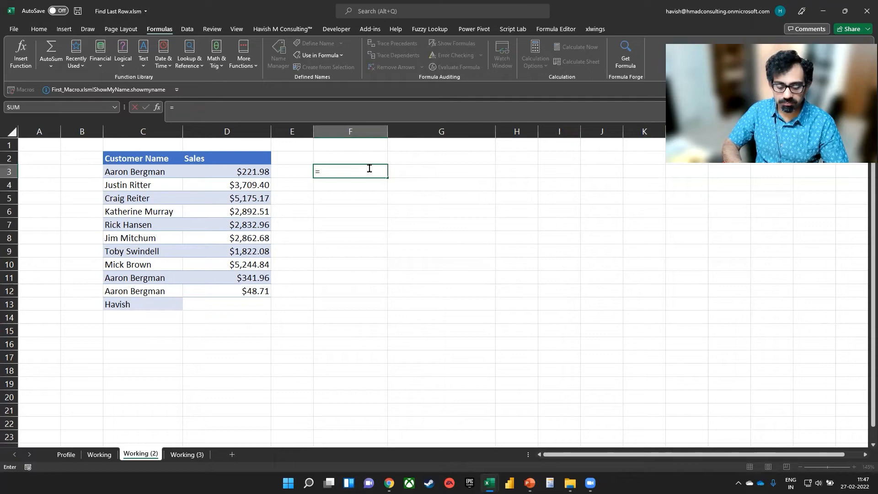